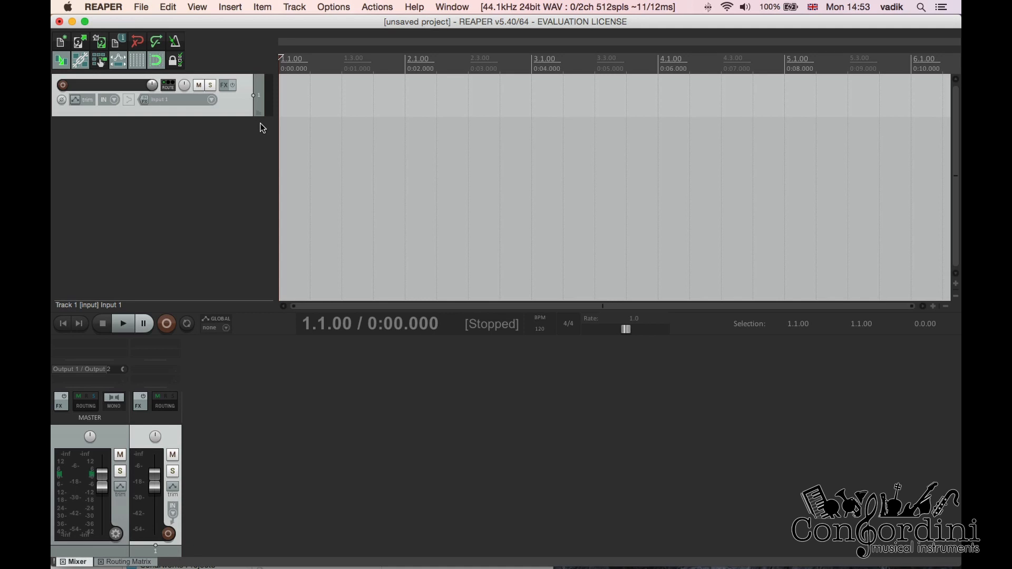
Add the sforzando VSTi to Track 1 by filtering the plug-in list, and reposition its FX window
left_click(224, 87)
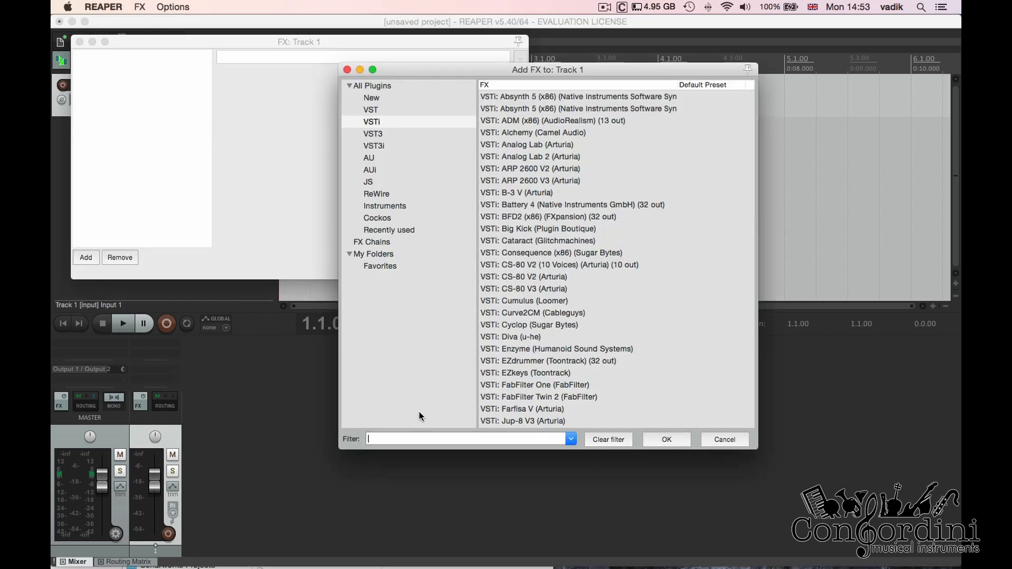
type("sfo")
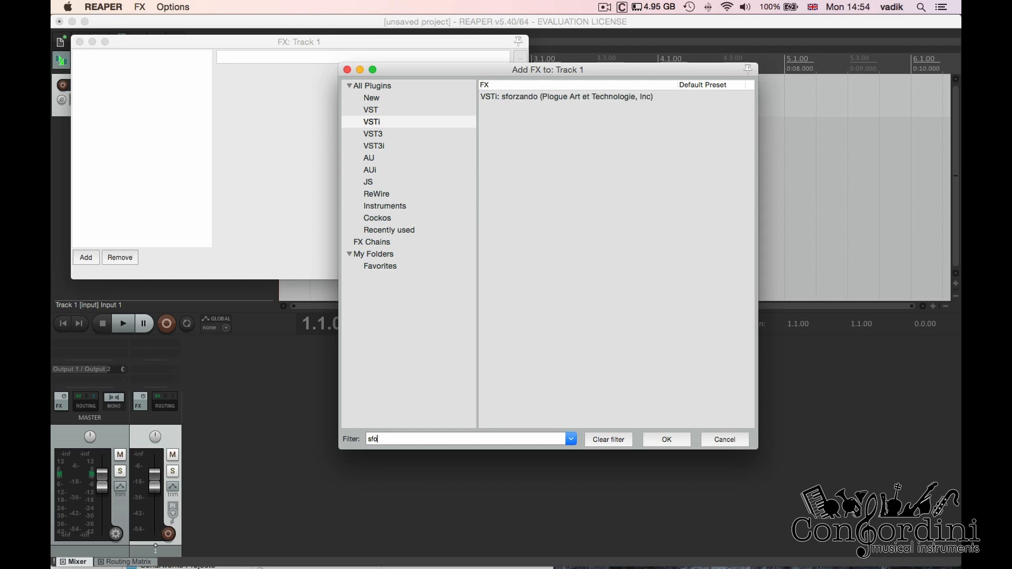
double_click(643, 97)
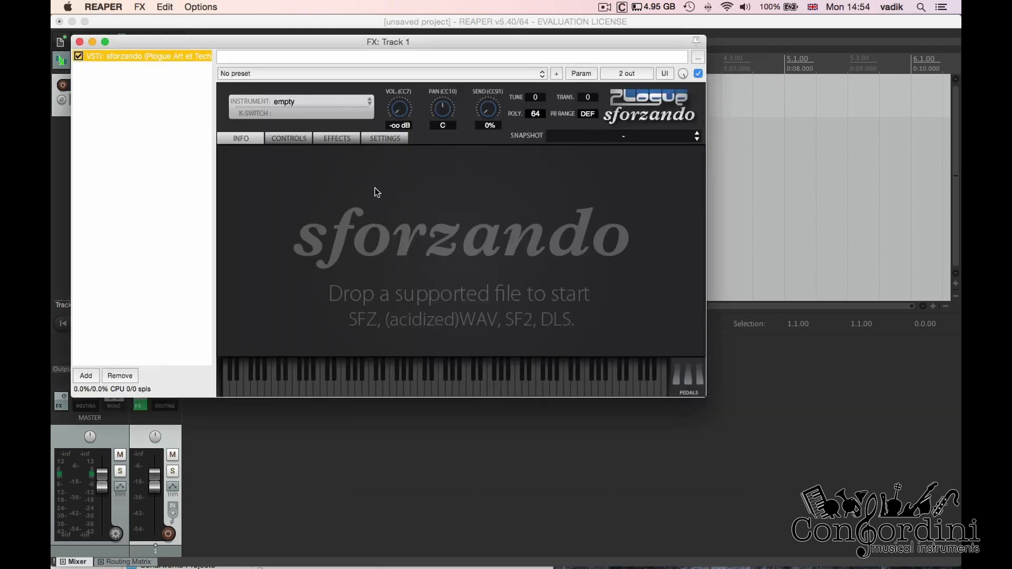
left_click_drag(296, 50, 396, 69)
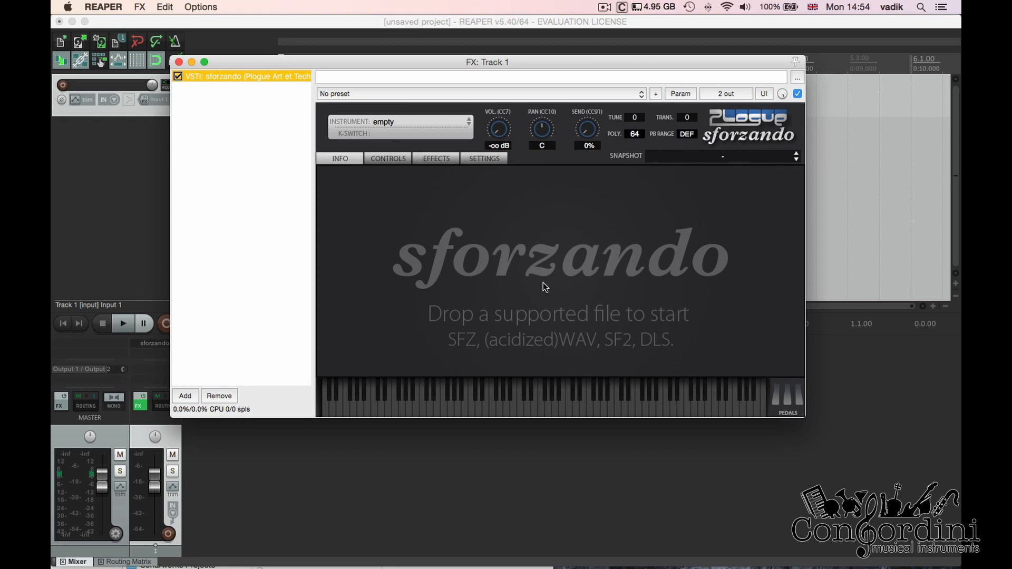
Switch to Finder and load VSUpright1.sfz from the VSCO-2-CE-SFZ folder into sforzando
mouse_move(161, 566)
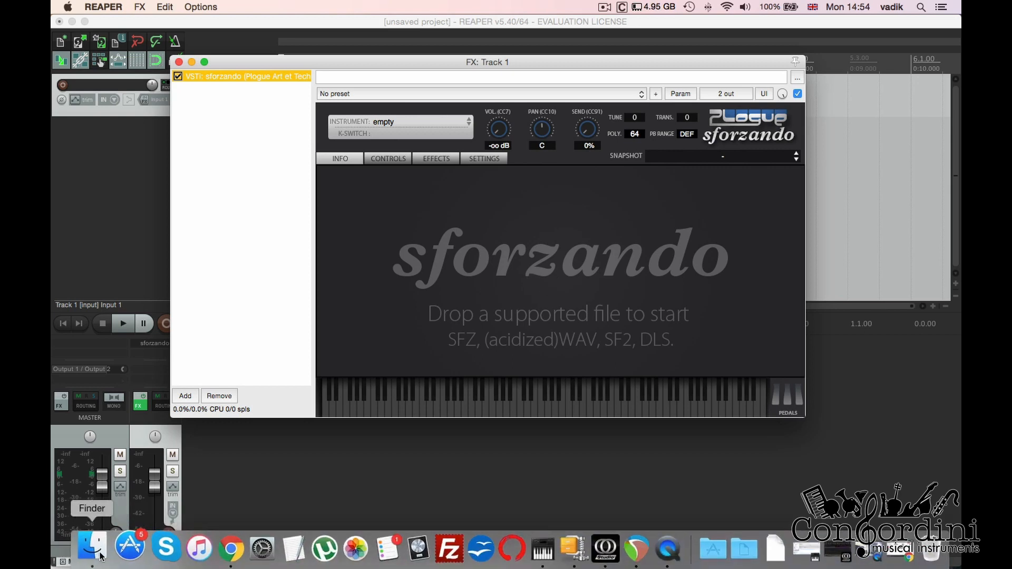
left_click(82, 551)
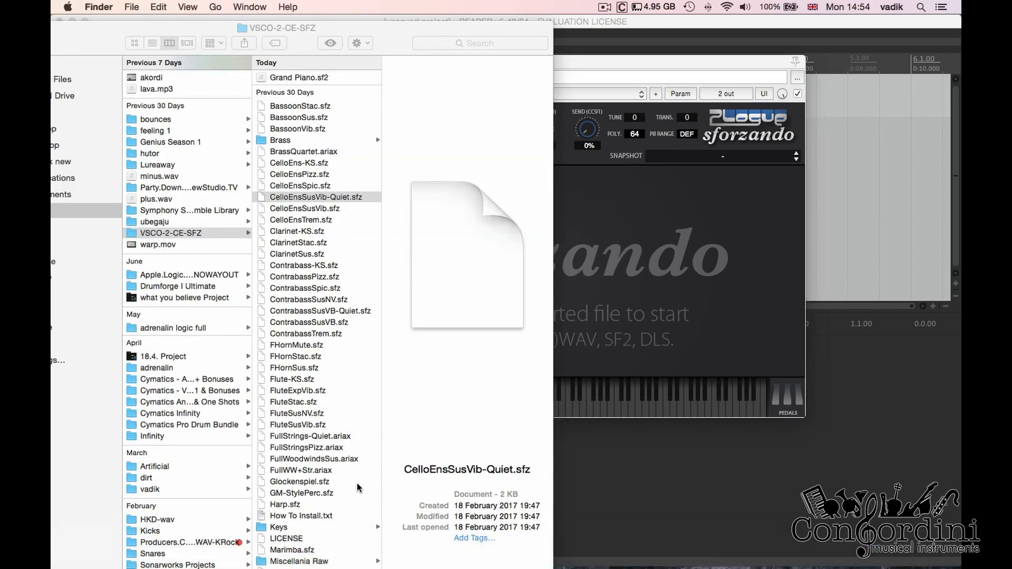
scroll(338, 446, "down", 1)
scroll(338, 441, "down", 15)
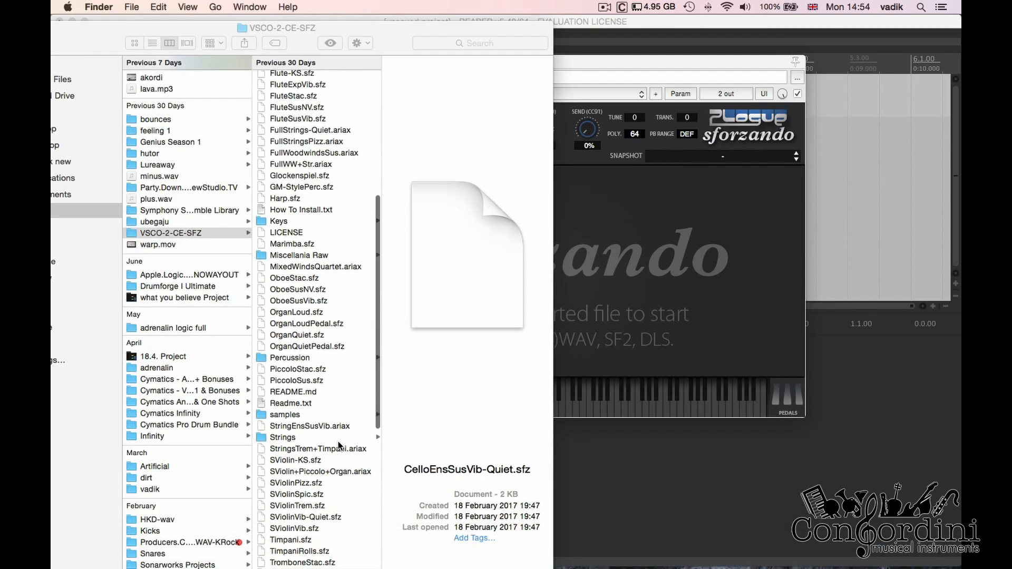
scroll(337, 441, "down", 5)
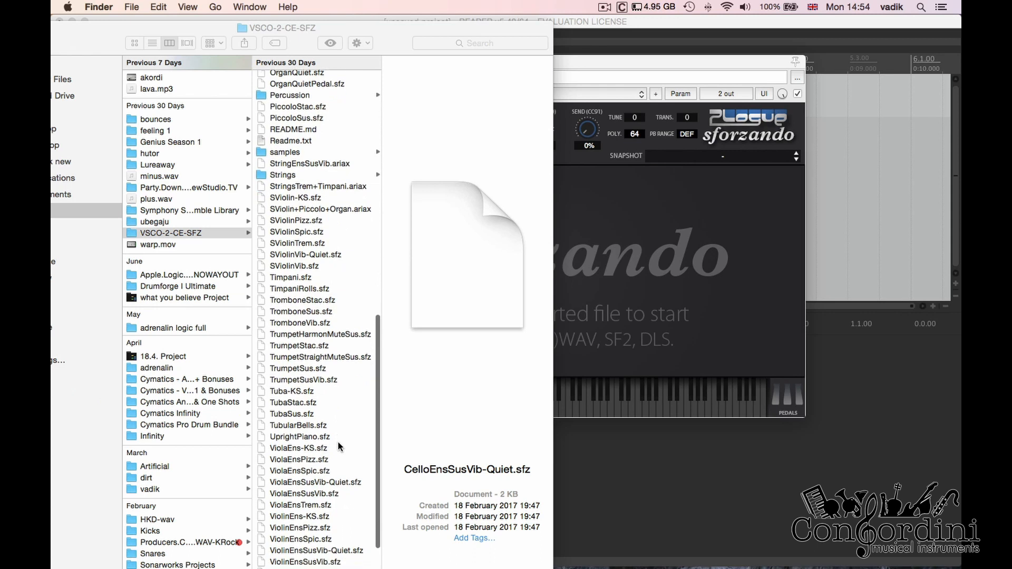
left_click_drag(295, 543, 653, 264)
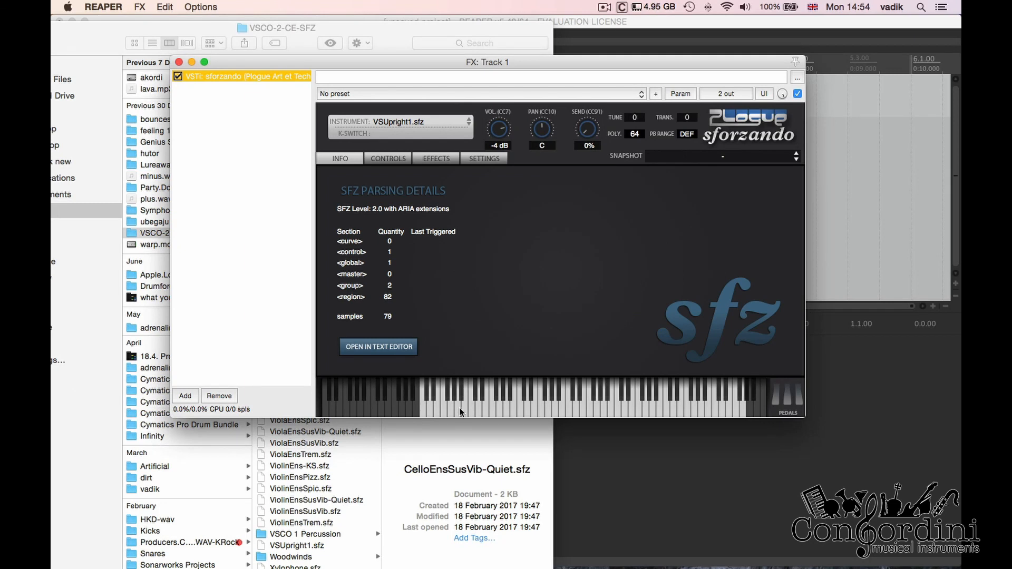
Audition a note of the loaded upright piano and turn down the volume in sforzando
left_click(459, 408)
left_click(437, 158)
left_click_drag(501, 132, 500, 145)
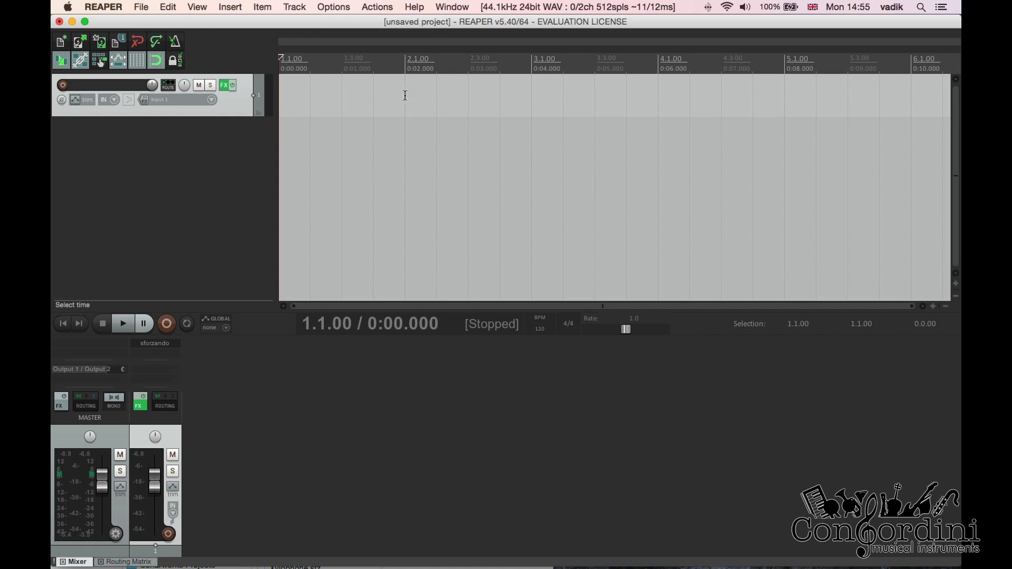
Set a time selection from 1.1.00 to 5.1.00 and insert a new MIDI item over it on Track 1
left_click_drag(405, 95, 279, 94)
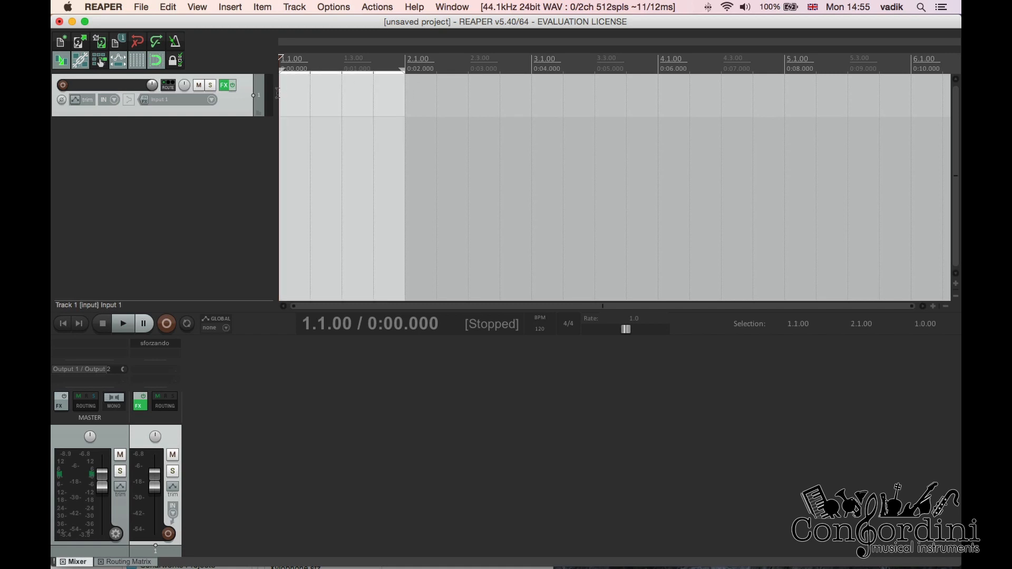
left_click_drag(783, 101, 242, 94)
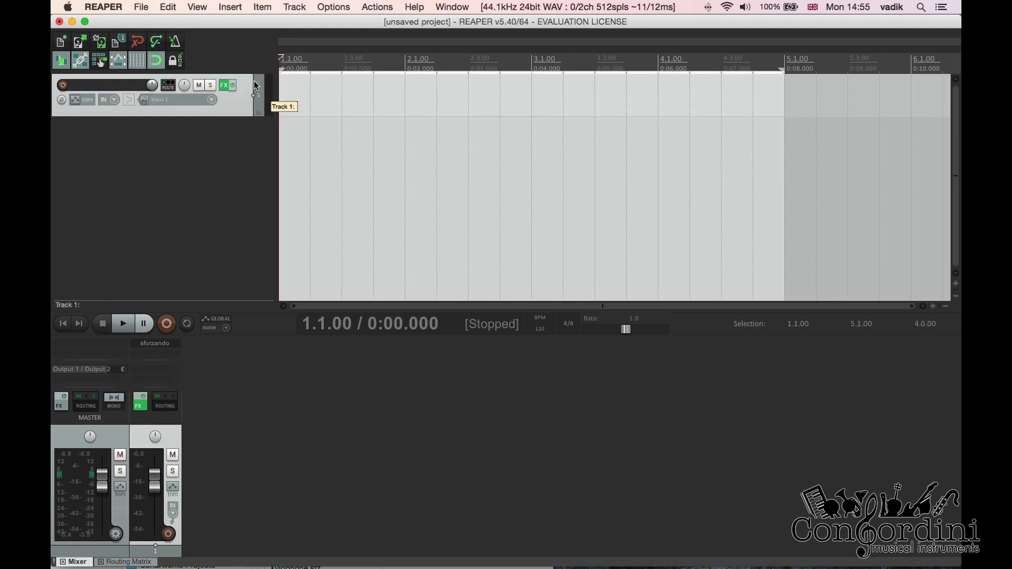
left_click(230, 7)
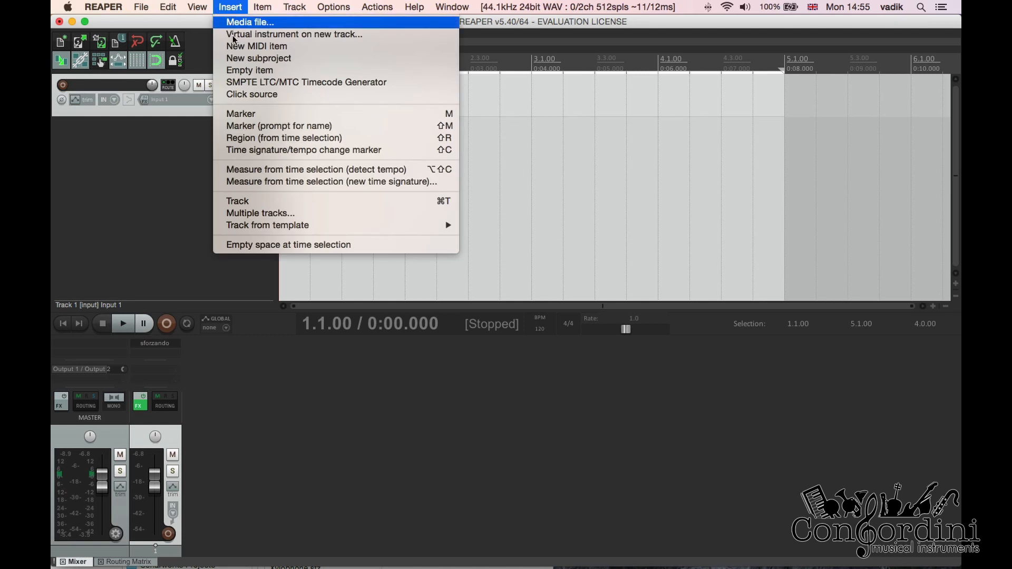
left_click(268, 50)
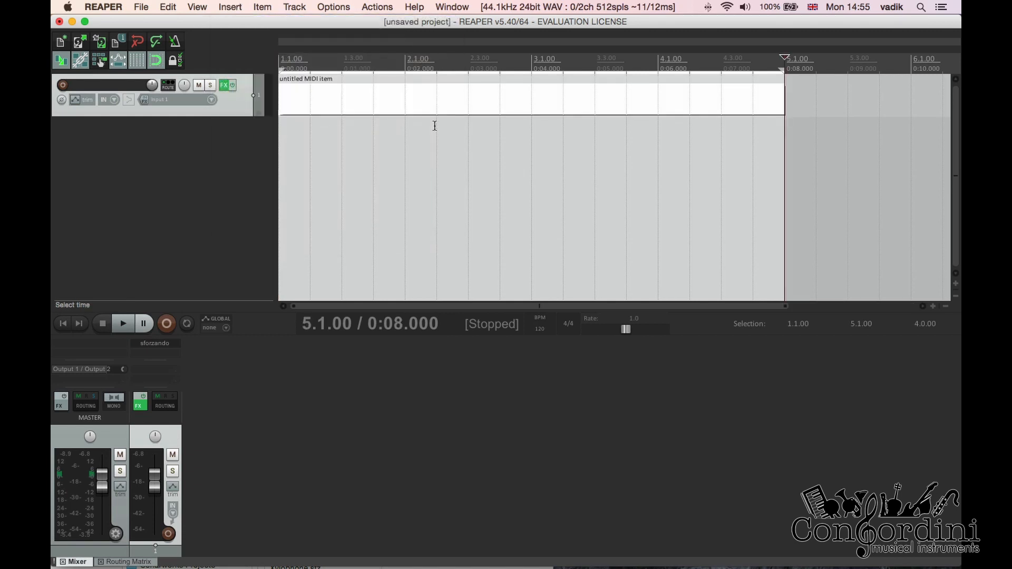
Open the new MIDI item in the MIDI editor, enlarge the editor area, and audition a few keys between C3 and C4
double_click(324, 100)
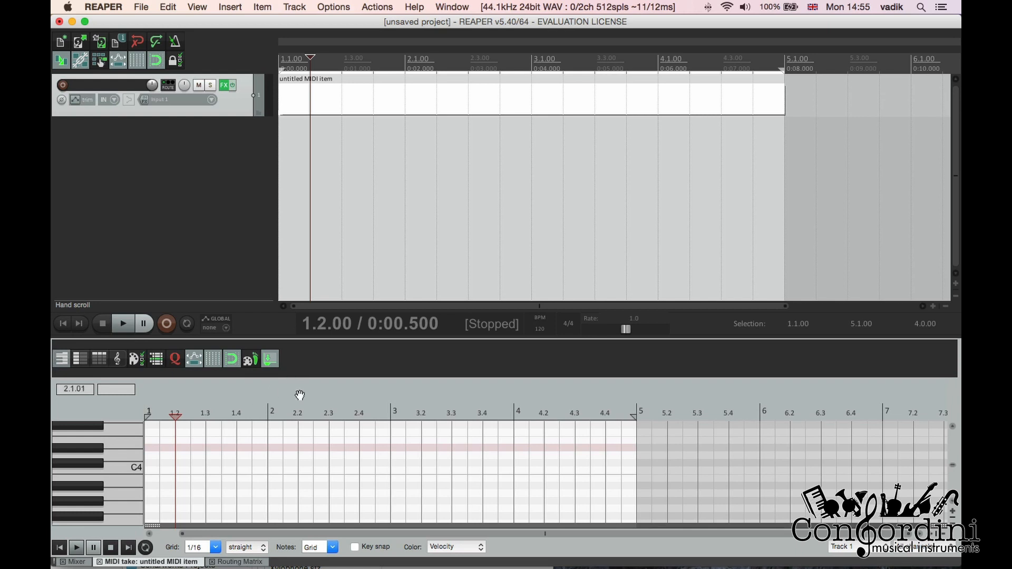
left_click_drag(430, 337, 436, 263)
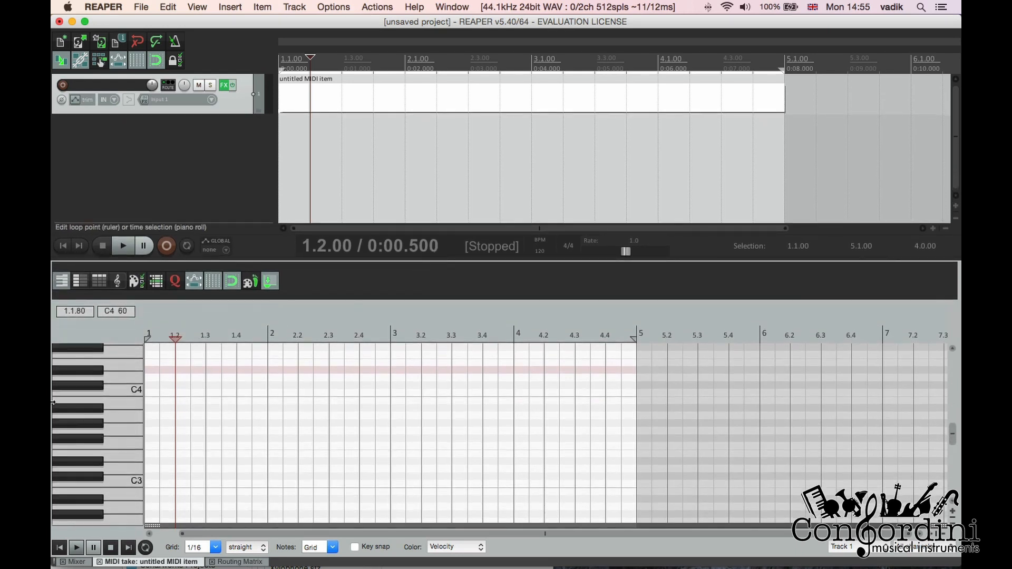
left_click(138, 404)
left_click(138, 405)
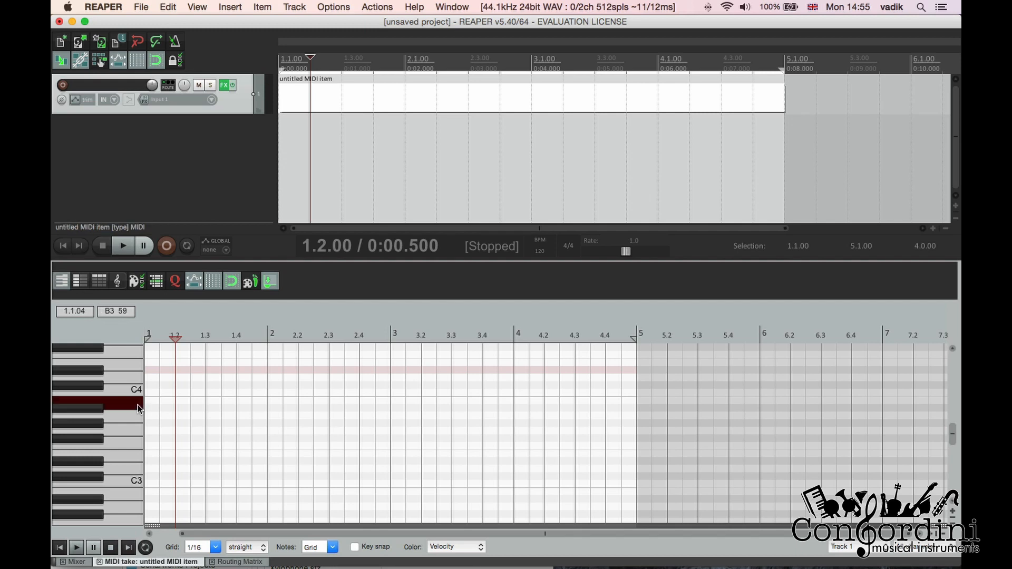
left_click(136, 424)
left_click(132, 451)
Try drawing 1/16 test notes on F#3 and G#2 at the start of bar 1, and delete them
scroll(132, 452, "up", 1)
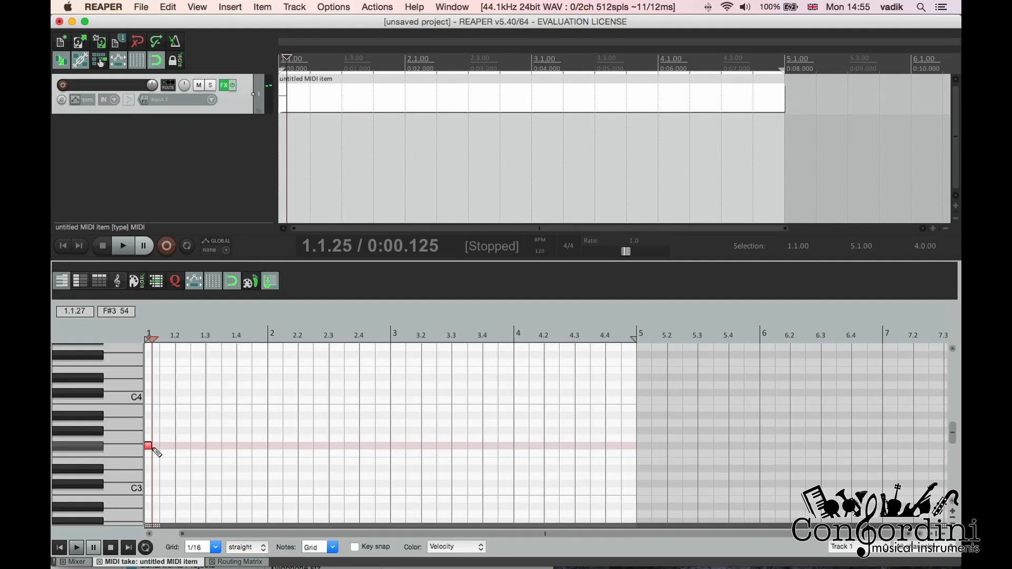
mouse_move(151, 447)
left_mouse_down()
mouse_move(203, 451)
mouse_move(178, 452)
left_mouse_up()
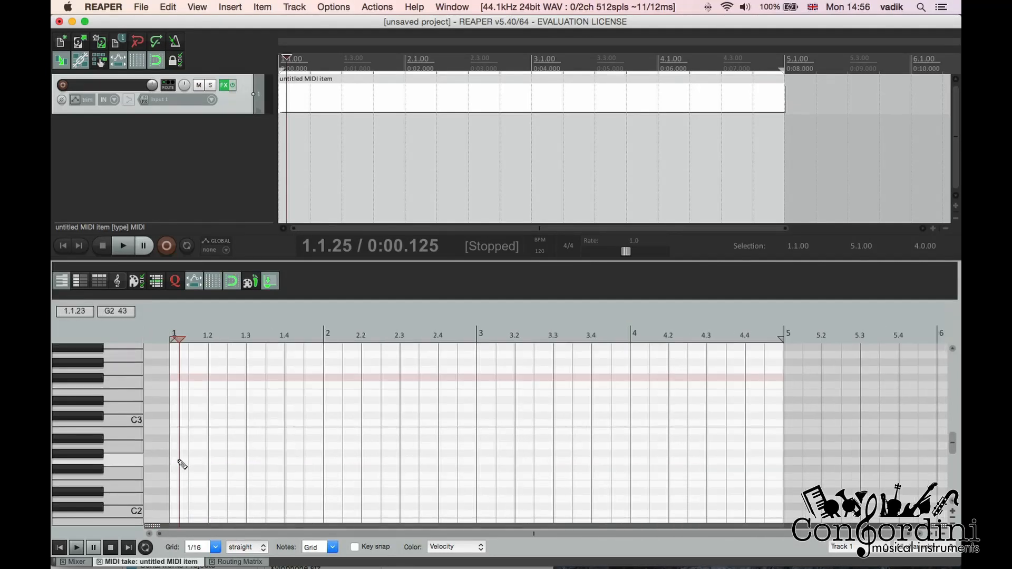
left_click(174, 454)
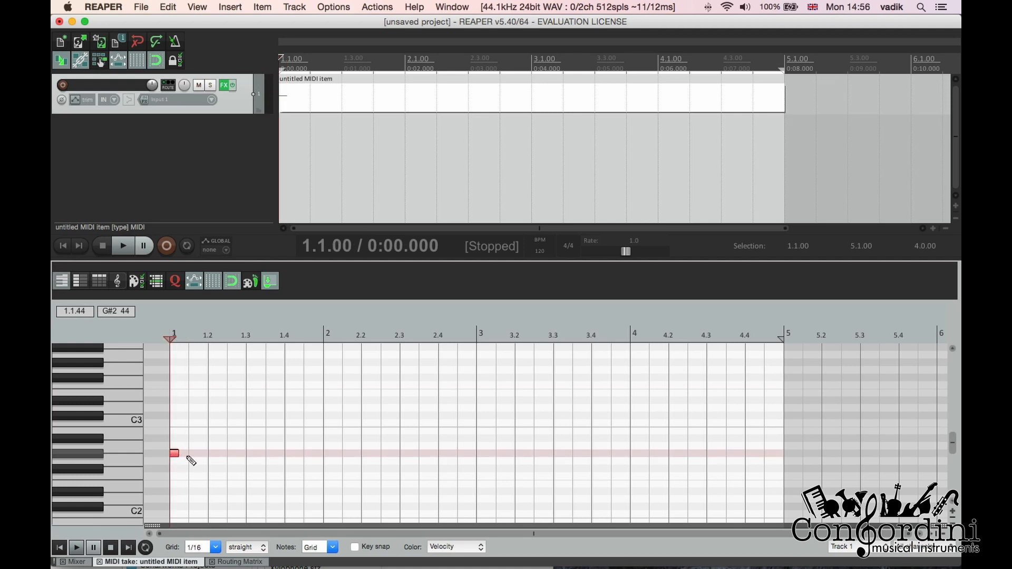
left_click(175, 456)
double_click(176, 455)
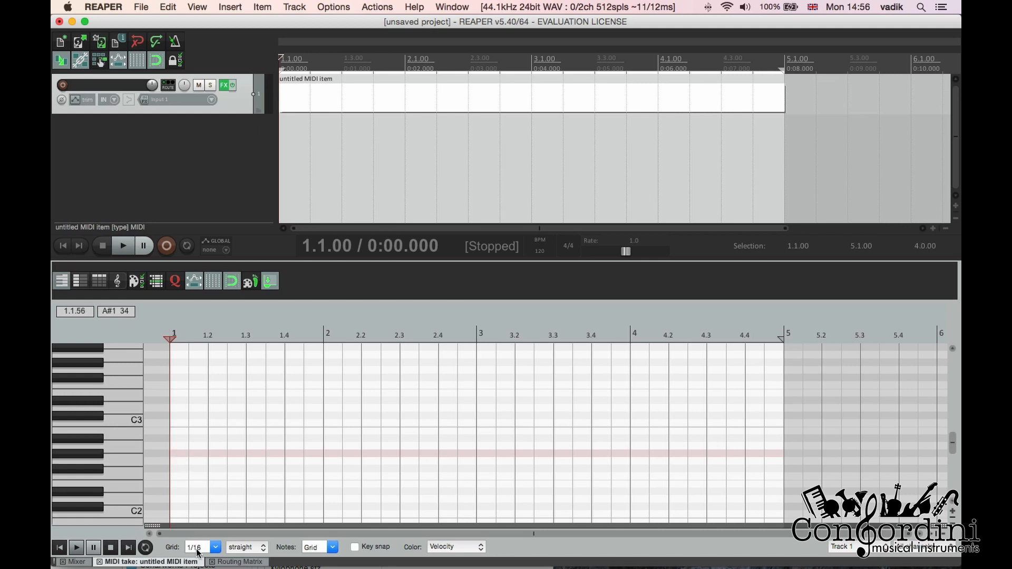
Set the MIDI editor's grid to 1 so that notes span a whole bar
scroll(196, 549, "up", 1)
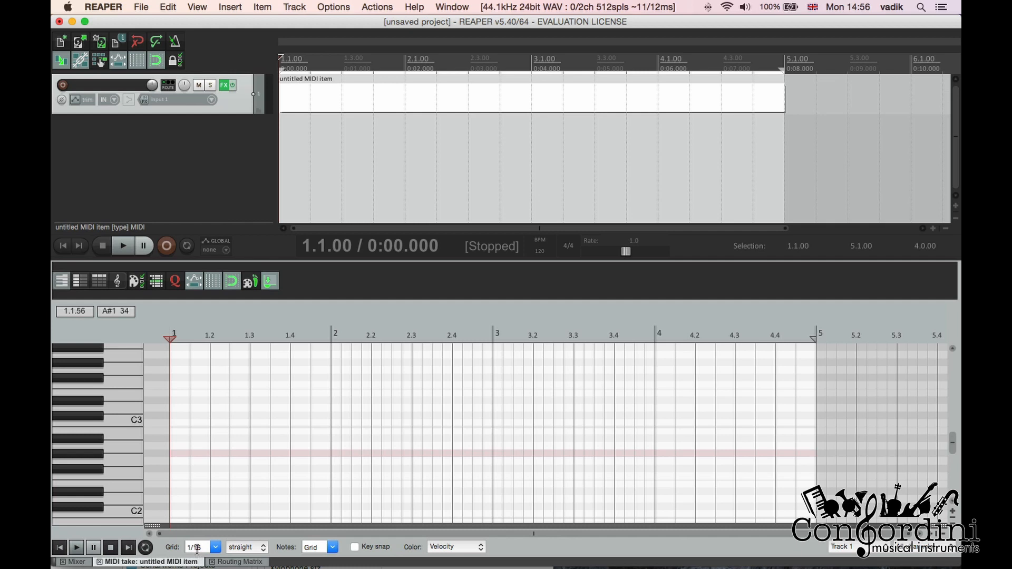
left_click(215, 547)
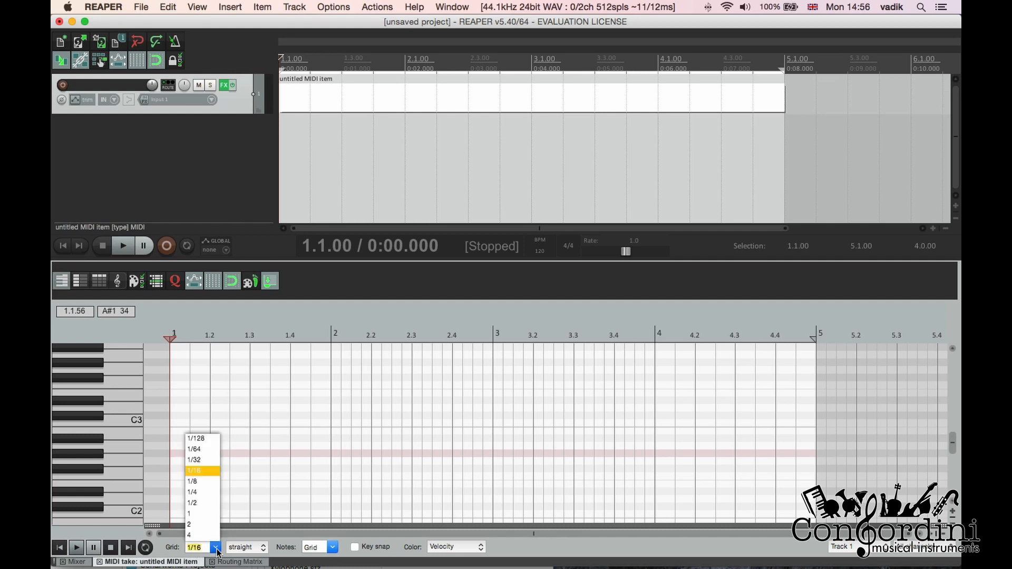
left_click(204, 550)
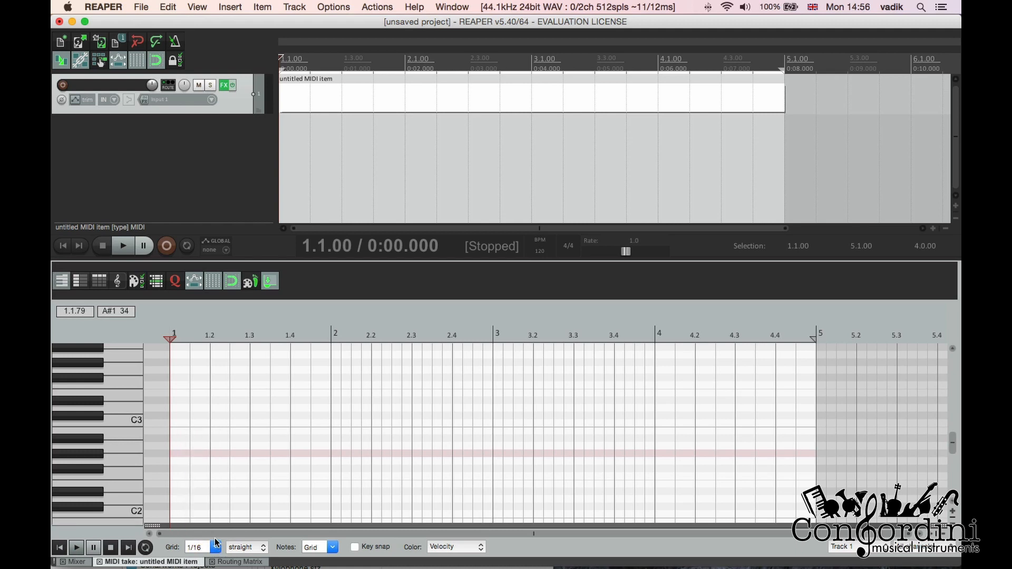
left_click(216, 542)
left_click(192, 515)
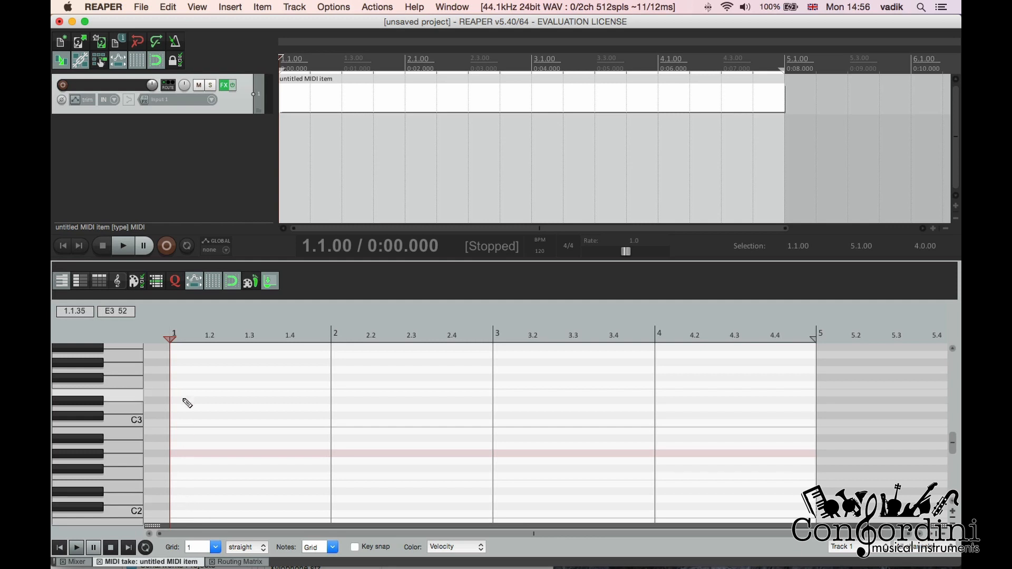
Draw a one-bar chord of C3, E3 and G3 in bar 1 and play it back
left_click(178, 423)
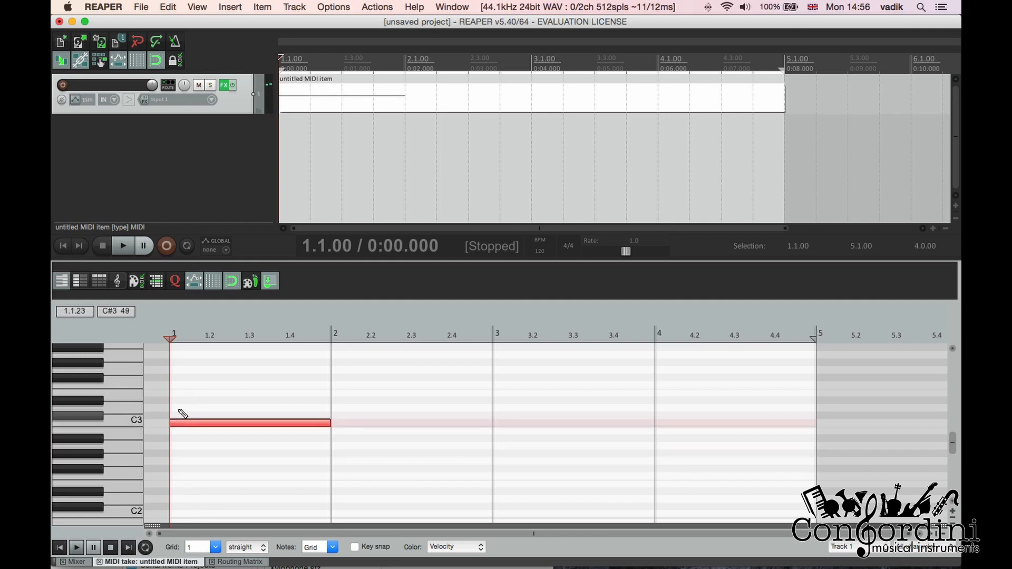
left_click(182, 392)
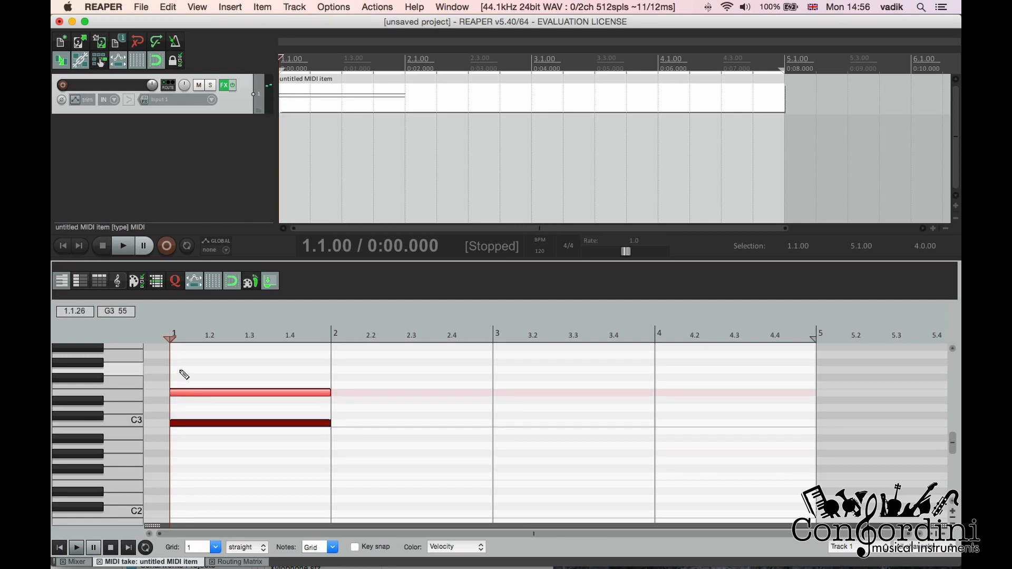
left_click(181, 370)
key("space")
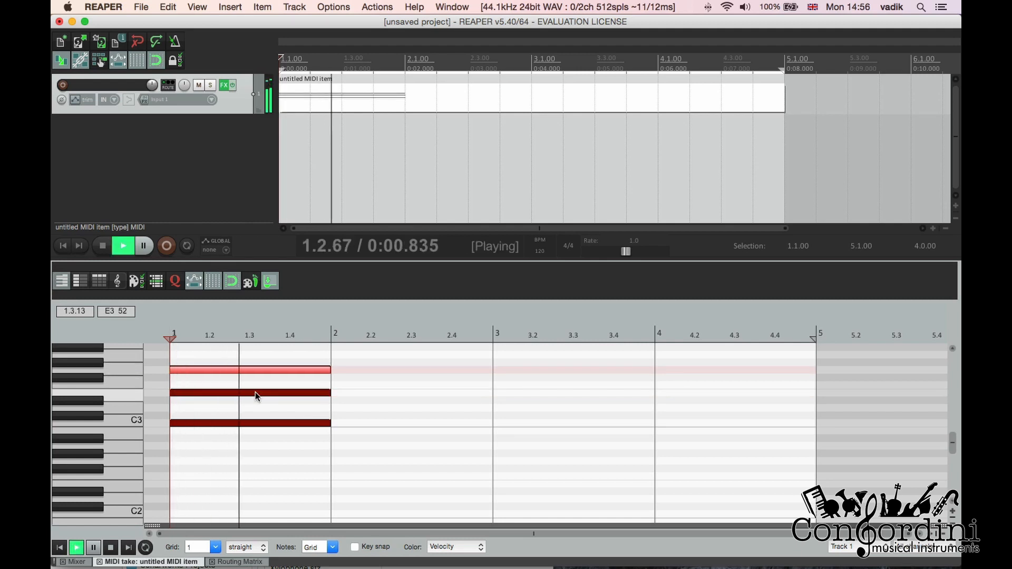
key("space")
Set the MIDI editor's grid to 1/8
scroll(252, 519, "down", 1)
right_click(212, 549)
left_click(213, 549)
left_click(214, 549)
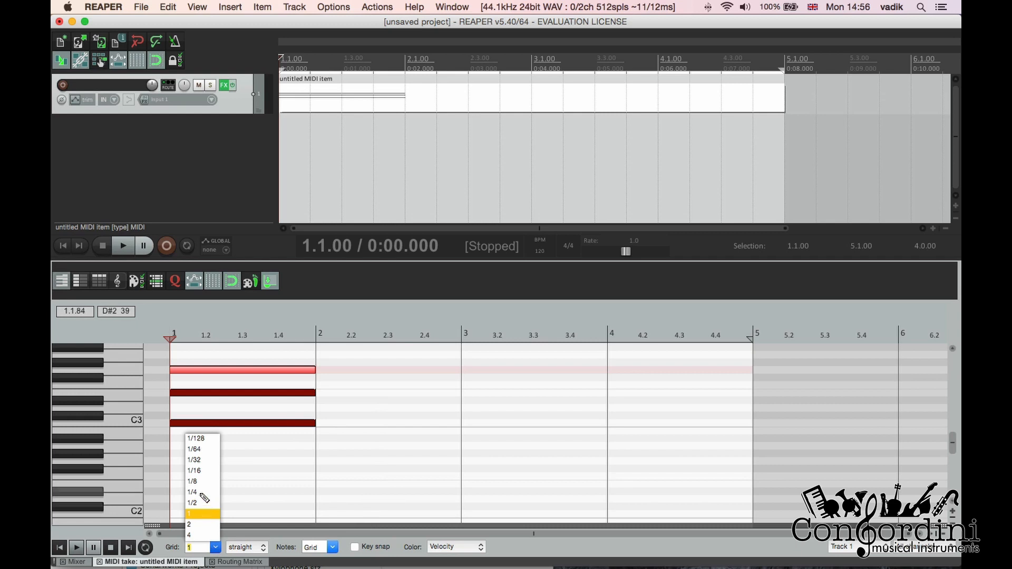
left_click(197, 481)
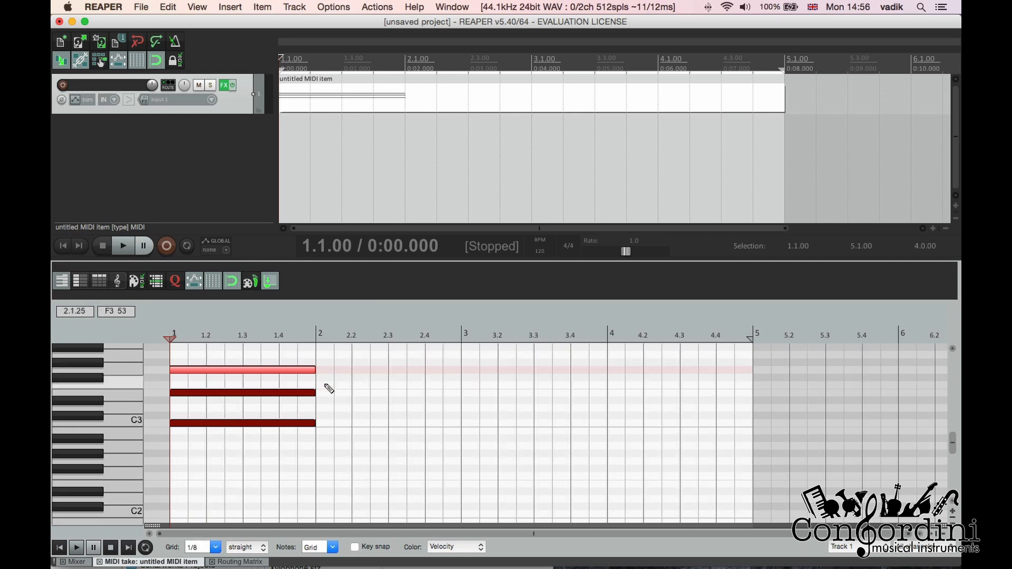
Draw an eighth-note chord of A3, C4 and E4 at the start of bar 2, select its notes and lengthen them
left_click(321, 356)
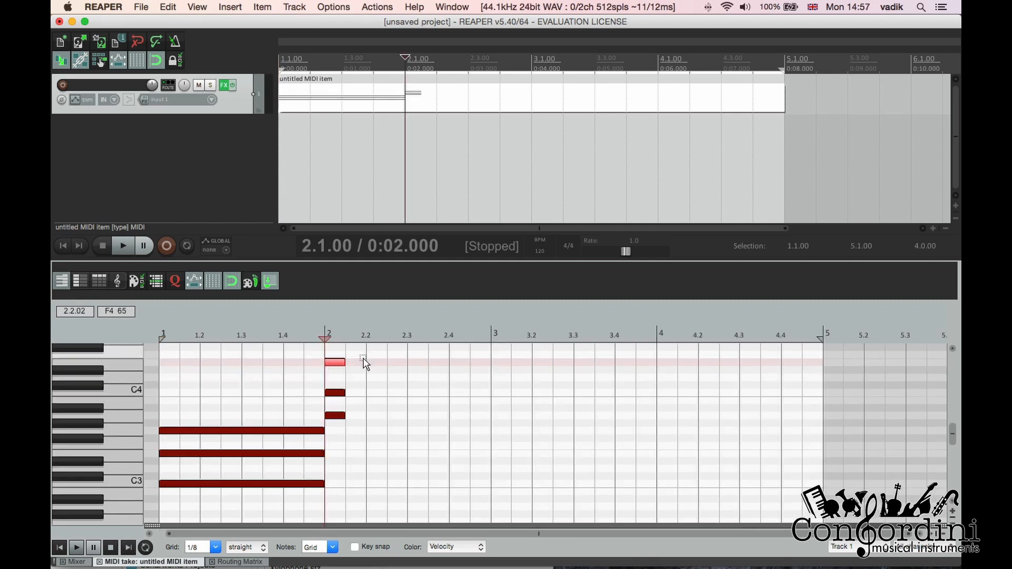
left_click_drag(362, 359, 335, 431)
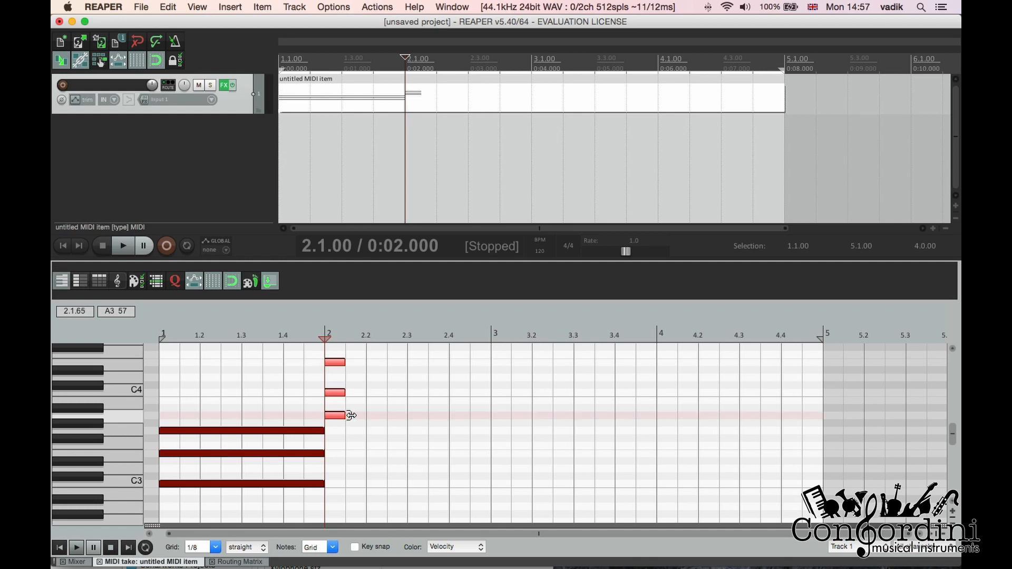
left_click_drag(353, 415, 382, 414)
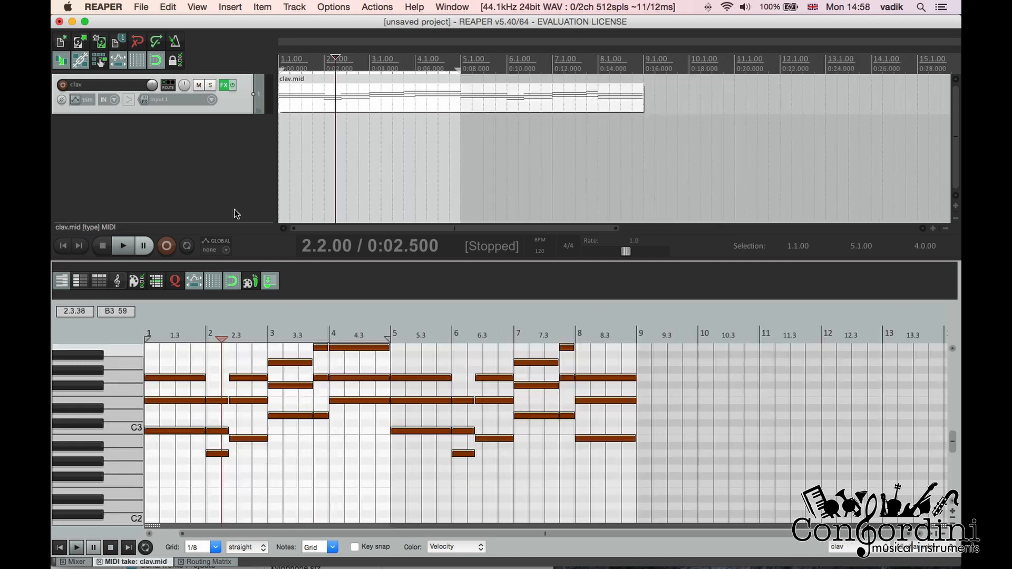
Rename the clav track to piano
double_click(100, 88)
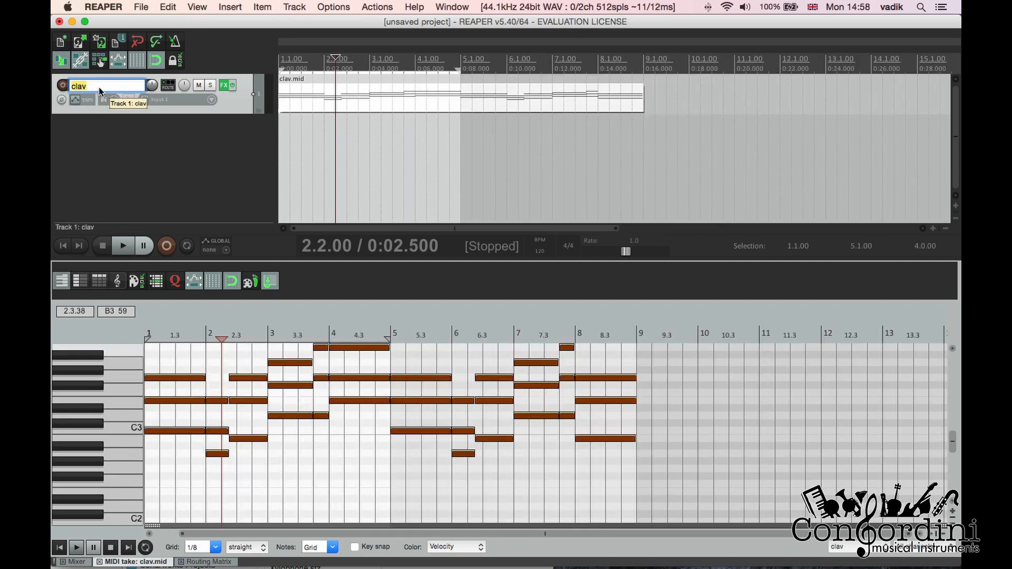
type("piano")
key("Return")
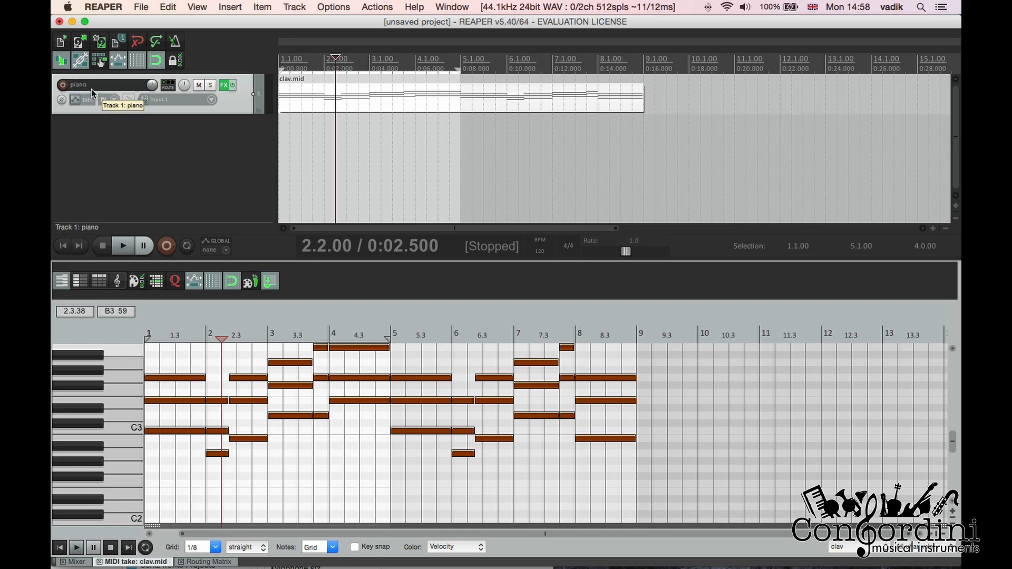
Play back the piano part from the start of the project and stop it
left_click(278, 97)
key("space")
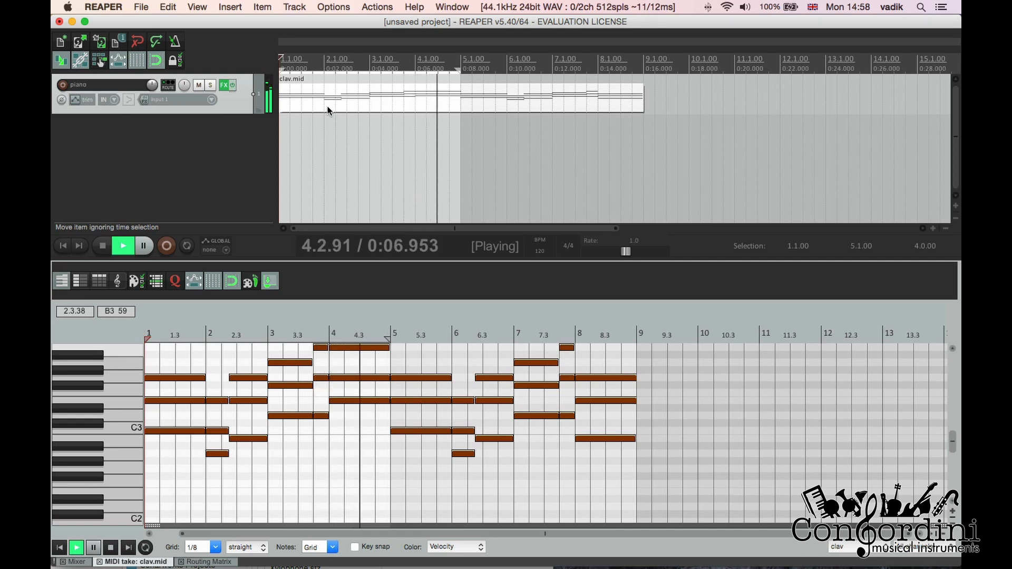
key("space")
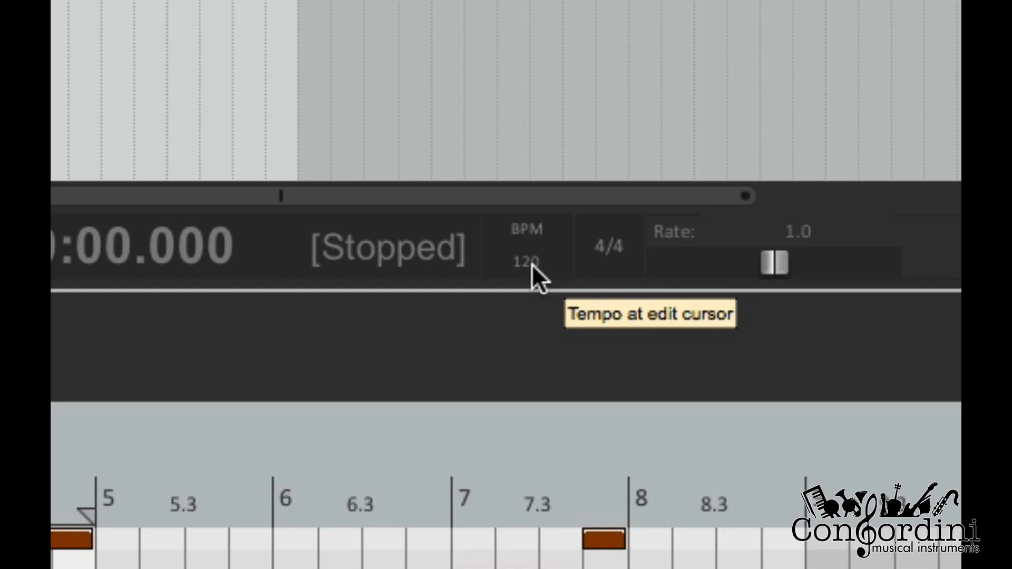
Set the project tempo to 89 BPM and play the piano part at that speed
left_click(535, 258)
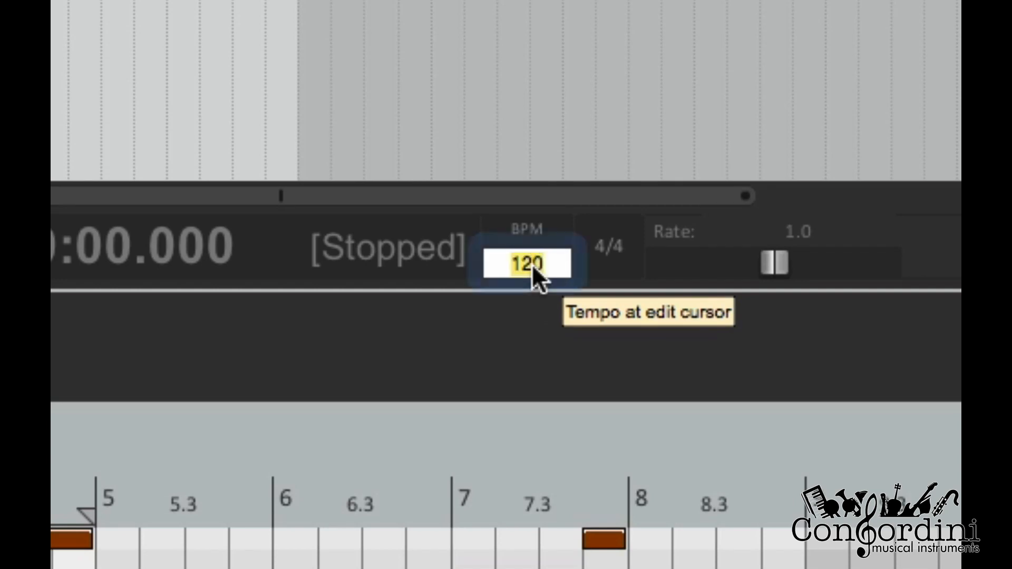
type("89")
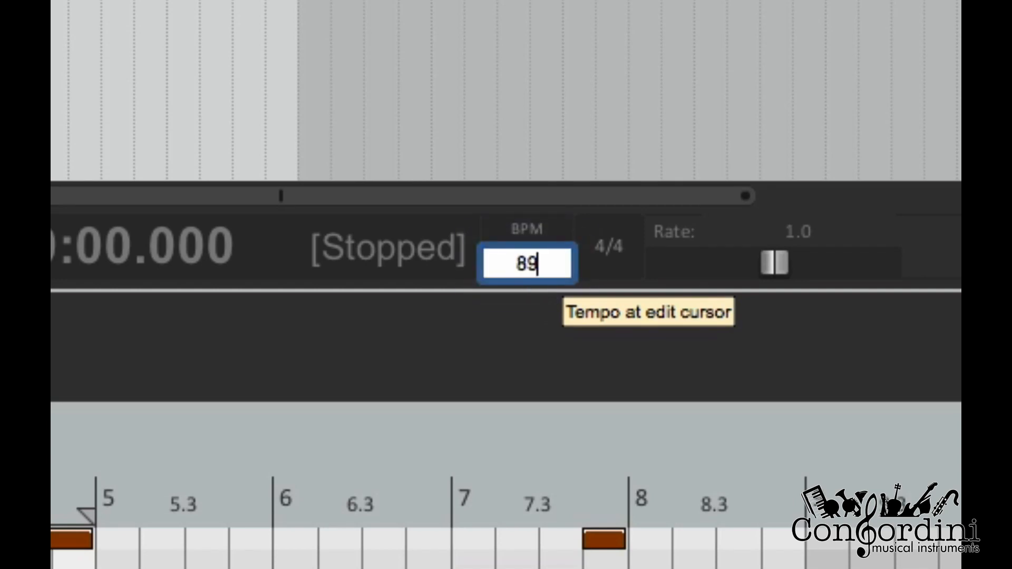
key("Return")
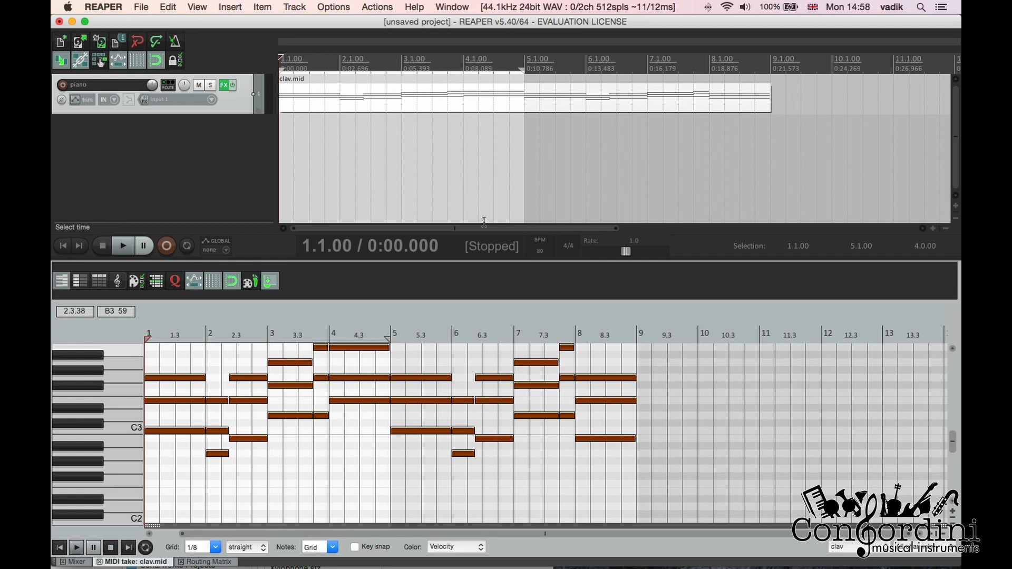
key("space")
Add a second track below the piano track and name it reverb
scroll(206, 131, "right", 1)
double_click(211, 135)
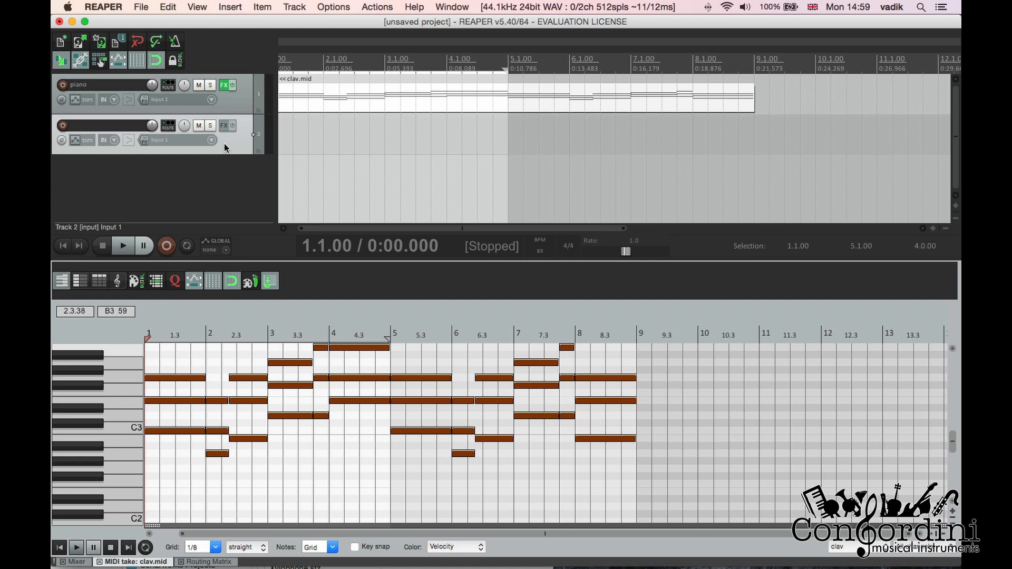
double_click(94, 125)
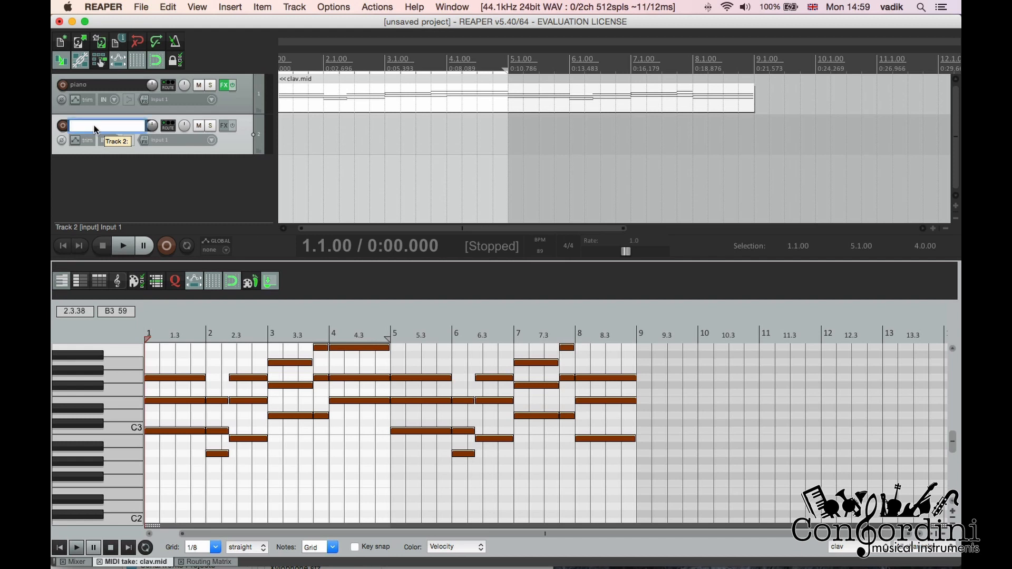
type("reverb")
key("Return")
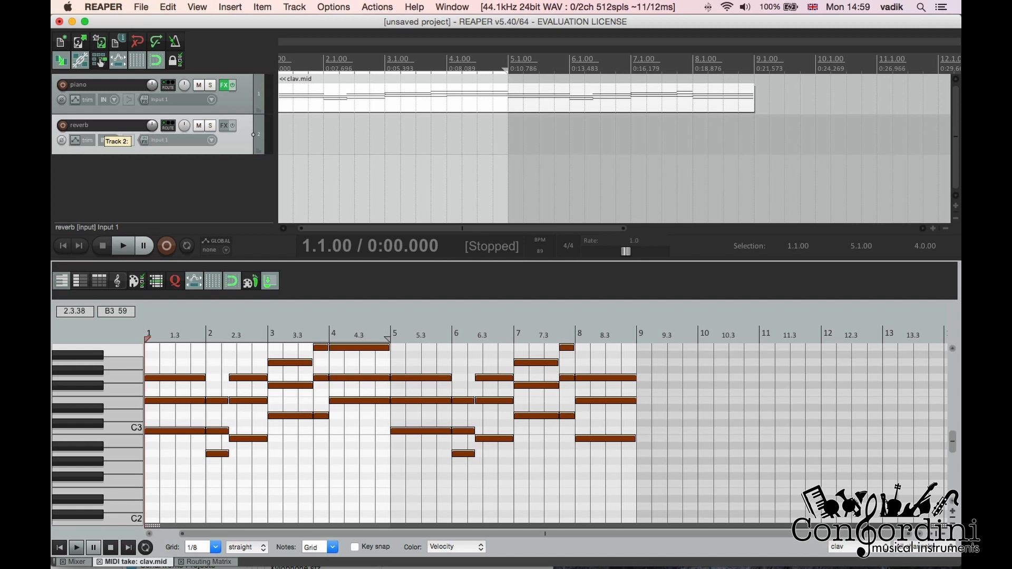
Load Cockos ReaVerbate on the reverb track and move its effect window clear of the track list
left_click(224, 127)
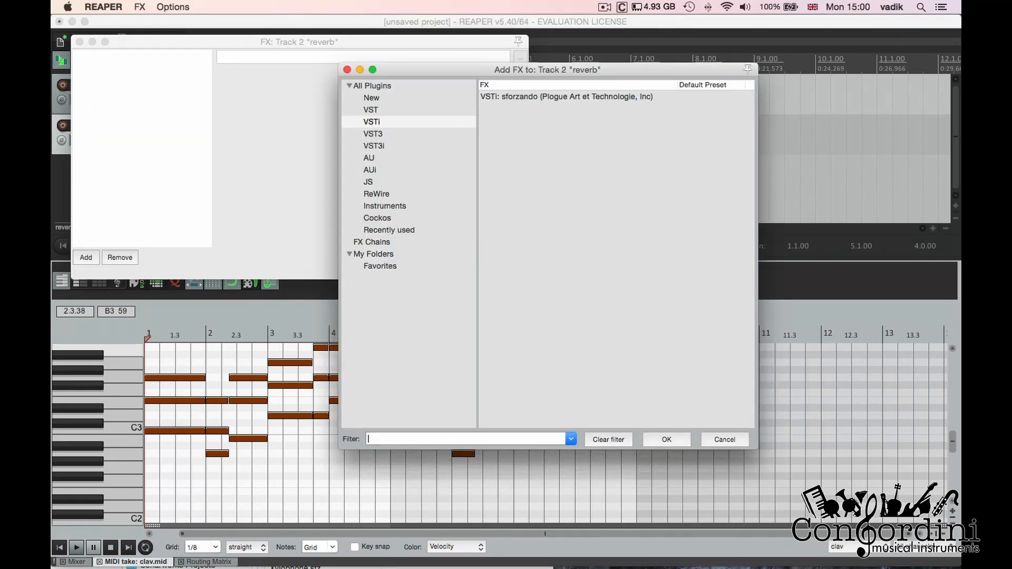
left_click(398, 219)
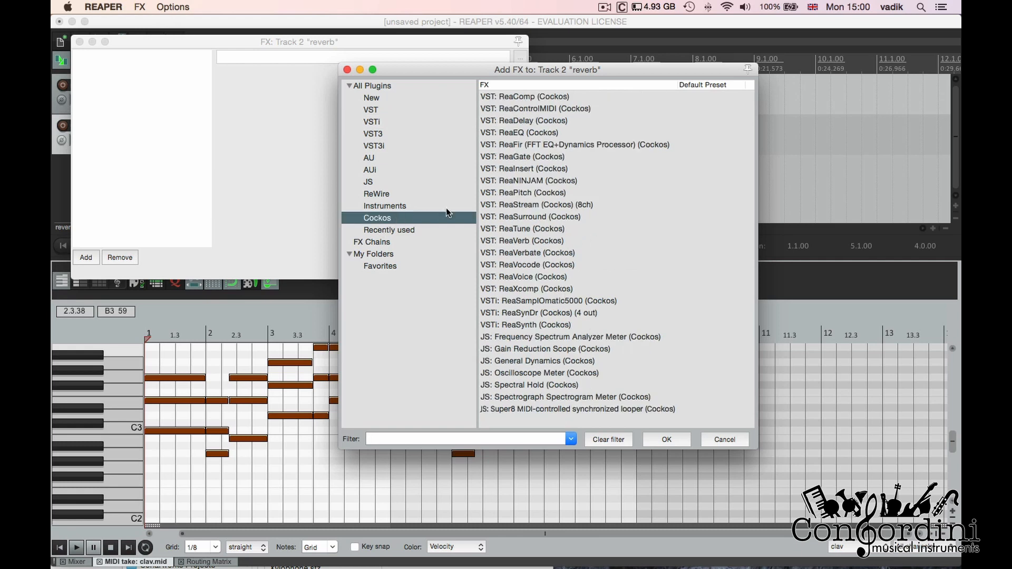
double_click(541, 253)
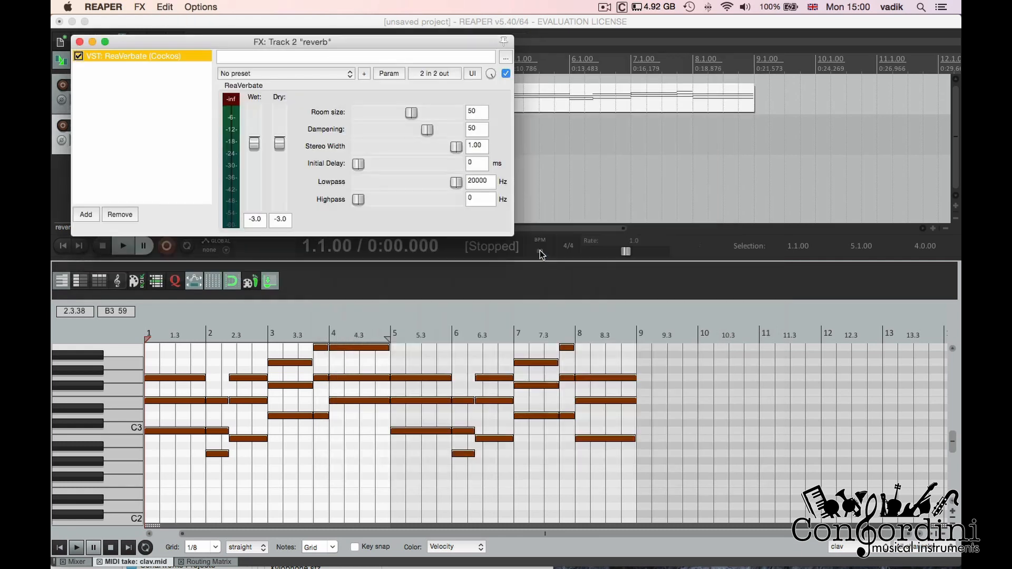
left_click_drag(339, 47, 544, 270)
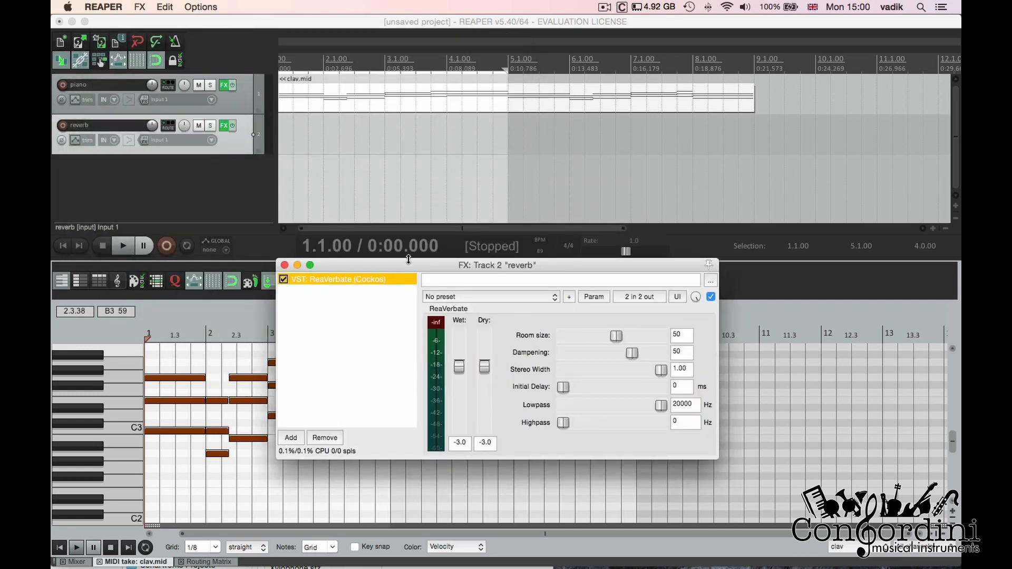
left_click_drag(406, 264, 583, 100)
Add a send from the piano track to the reverb track in the mixer and play it briefly
left_click(86, 562)
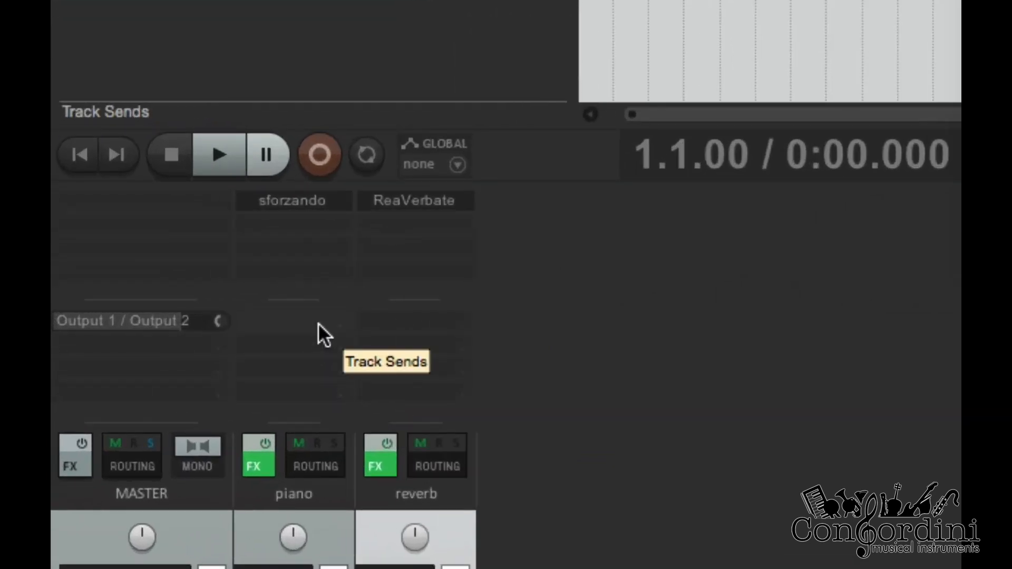
left_click(318, 322)
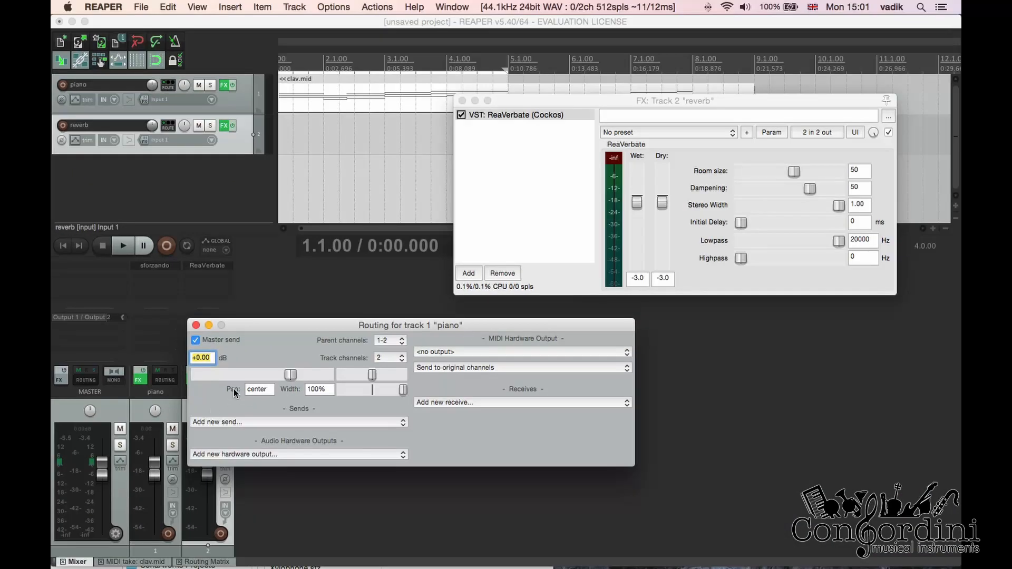
left_click(233, 420)
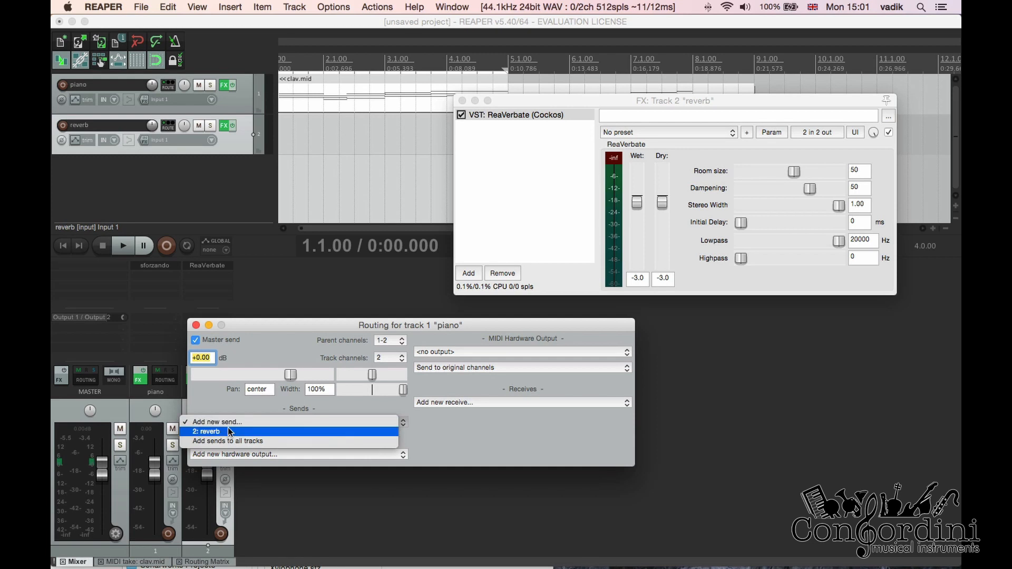
left_click(229, 431)
key("space")
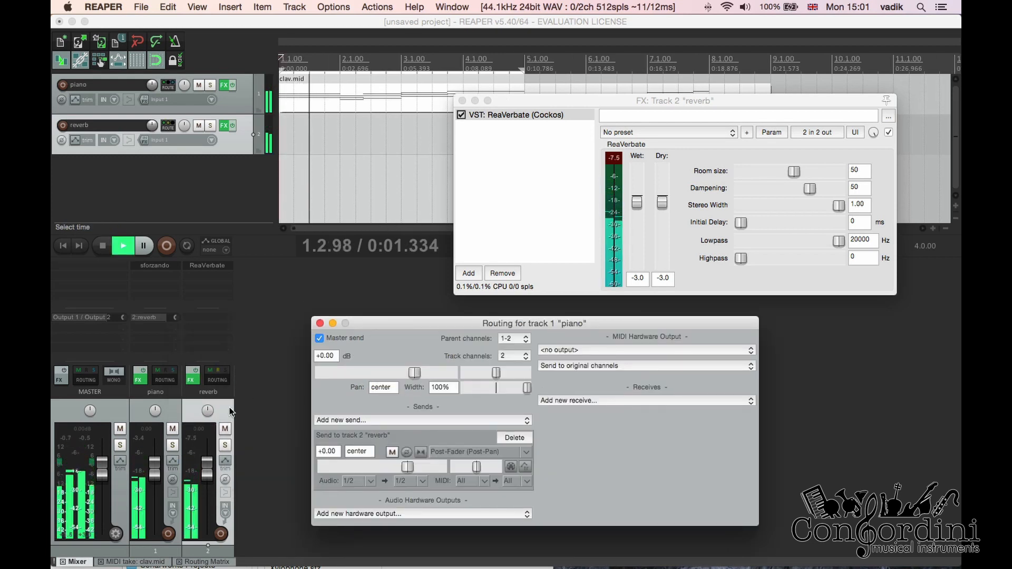
key("space")
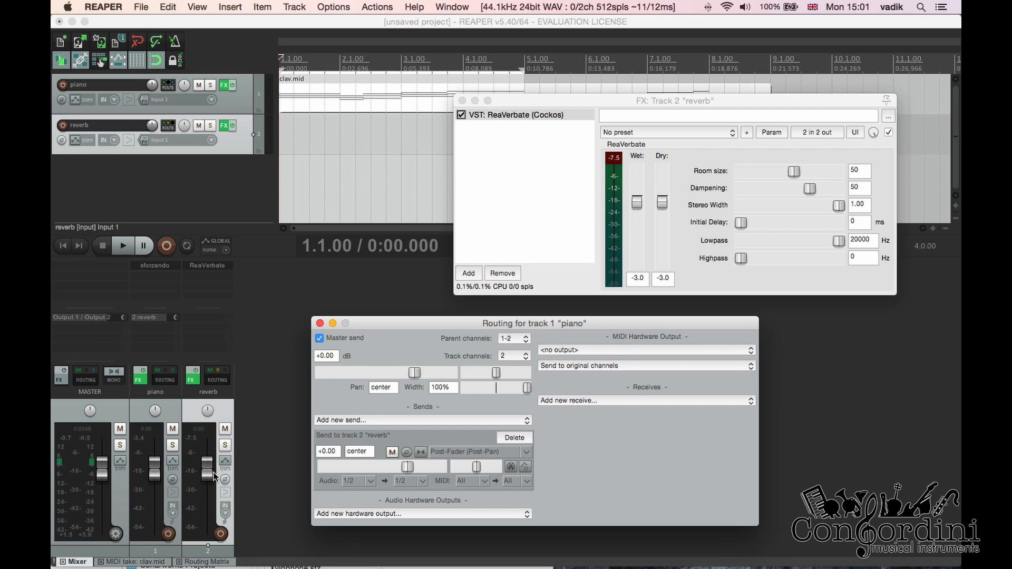
Apply the "sink - wide wide" preset to ReaVerbate and lower its dry level to -inf
left_click(648, 132)
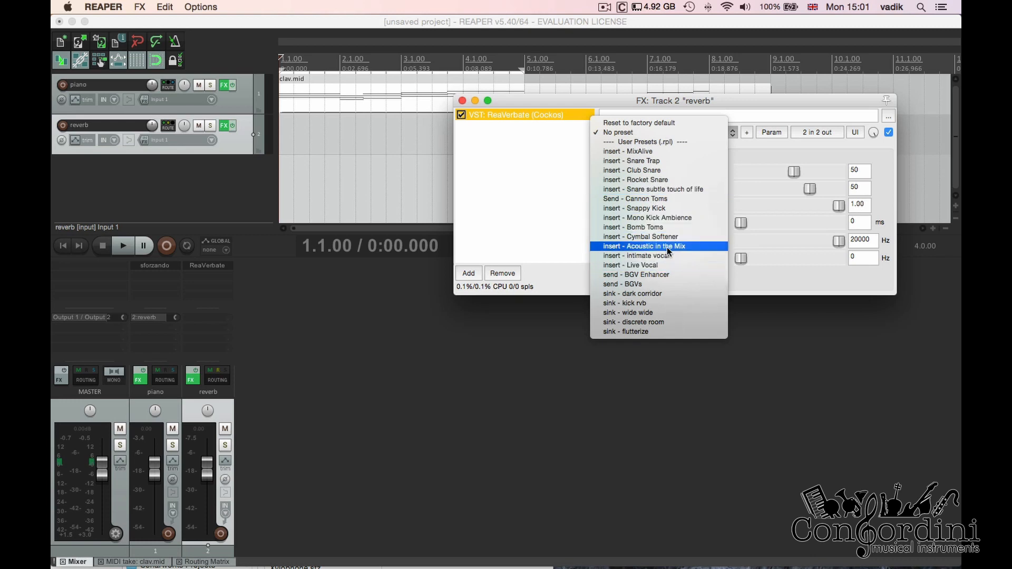
left_click(653, 312)
left_click_drag(662, 202, 663, 276)
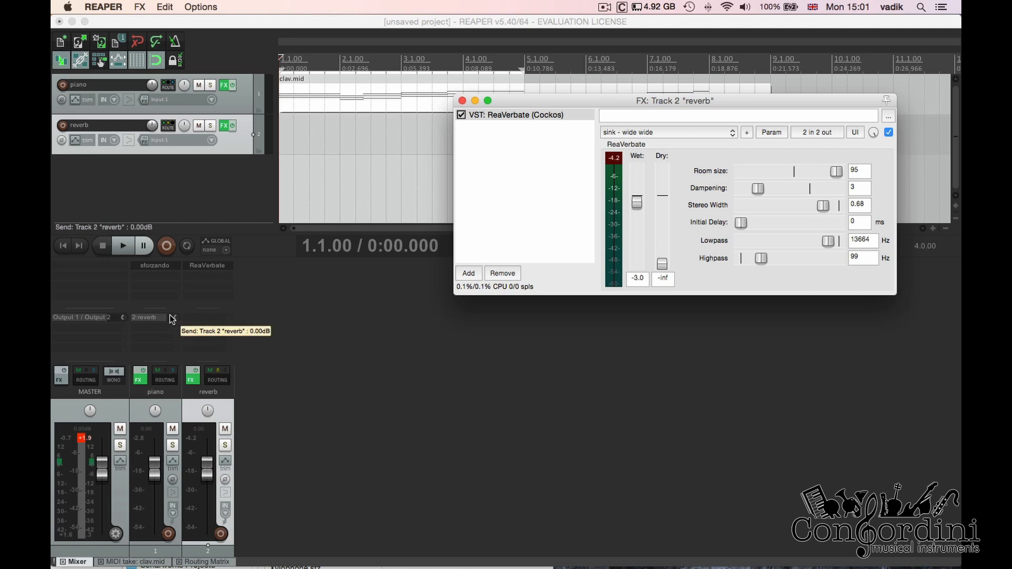
Reduce the piano track's send level to the reverb track while listening to playback
left_click_drag(172, 320, 172, 324)
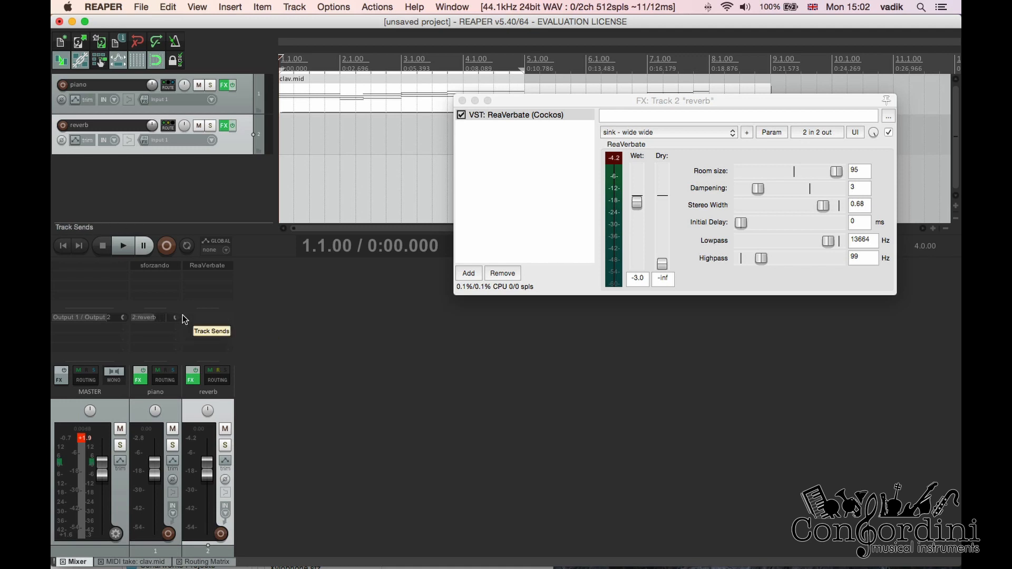
key("space")
left_click_drag(183, 323, 182, 326)
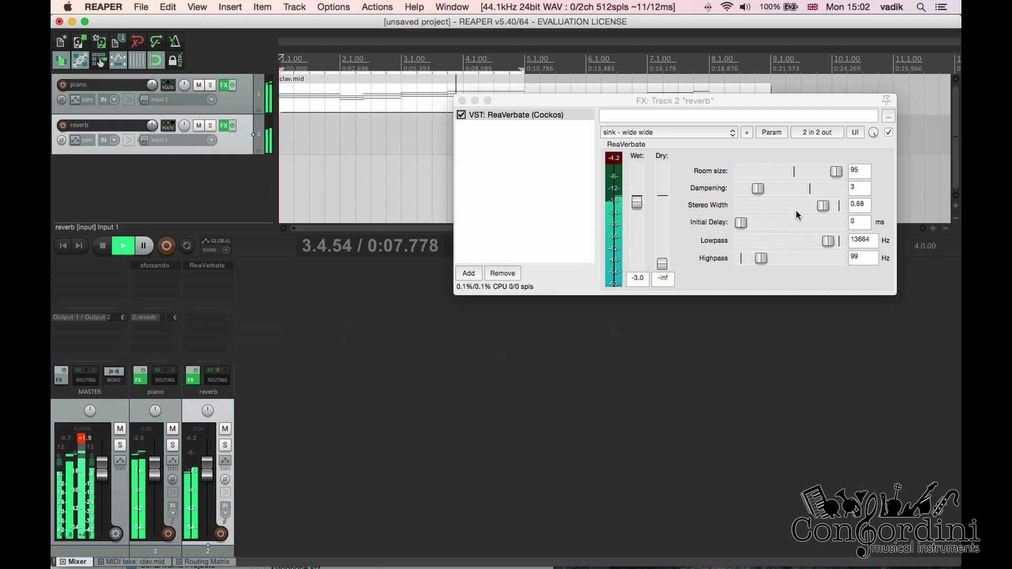
Set ReaVerbate's stereo width to 0.73, stop playback and raise its highpass to 264 Hz
left_click(819, 208)
left_click_drag(819, 208, 821, 207)
key("space")
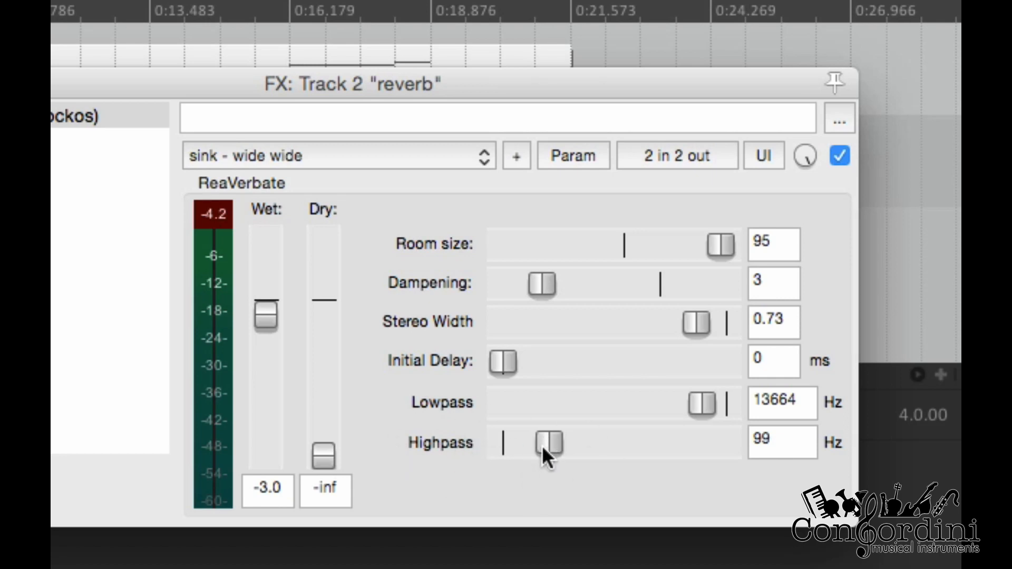
mouse_move(543, 447)
left_mouse_down()
mouse_move(568, 447)
mouse_move(562, 456)
left_mouse_up()
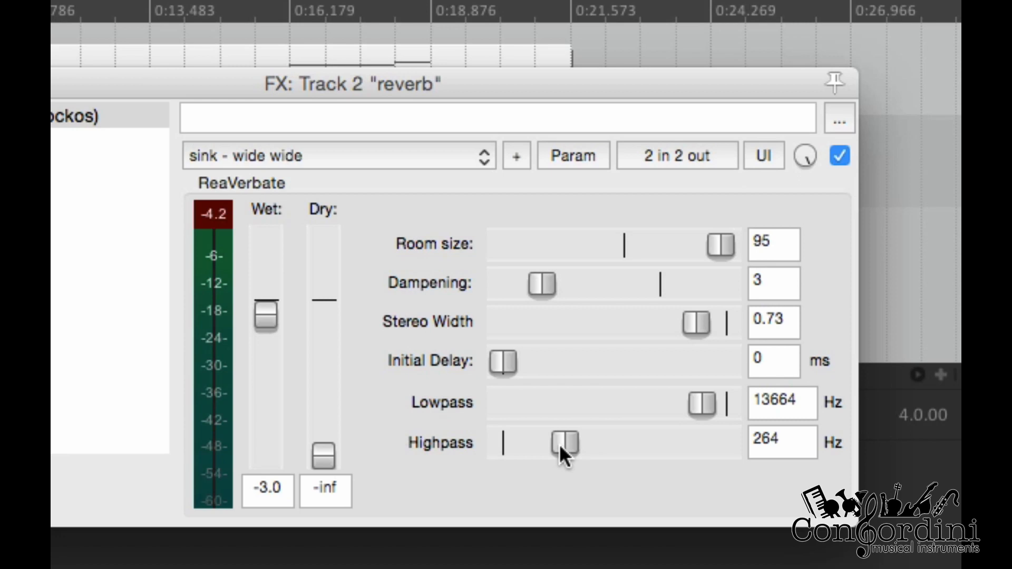